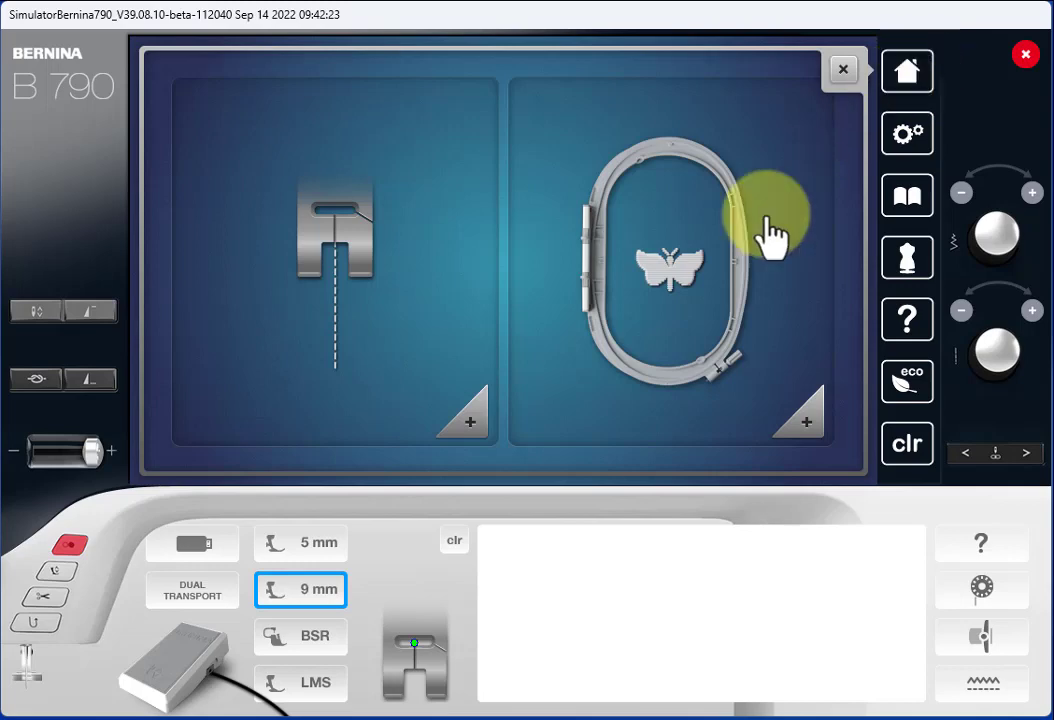
- Enter embroidery mode and load the PF Flower motif from the Dim Flowers folder on the USB stick
click(632, 325)
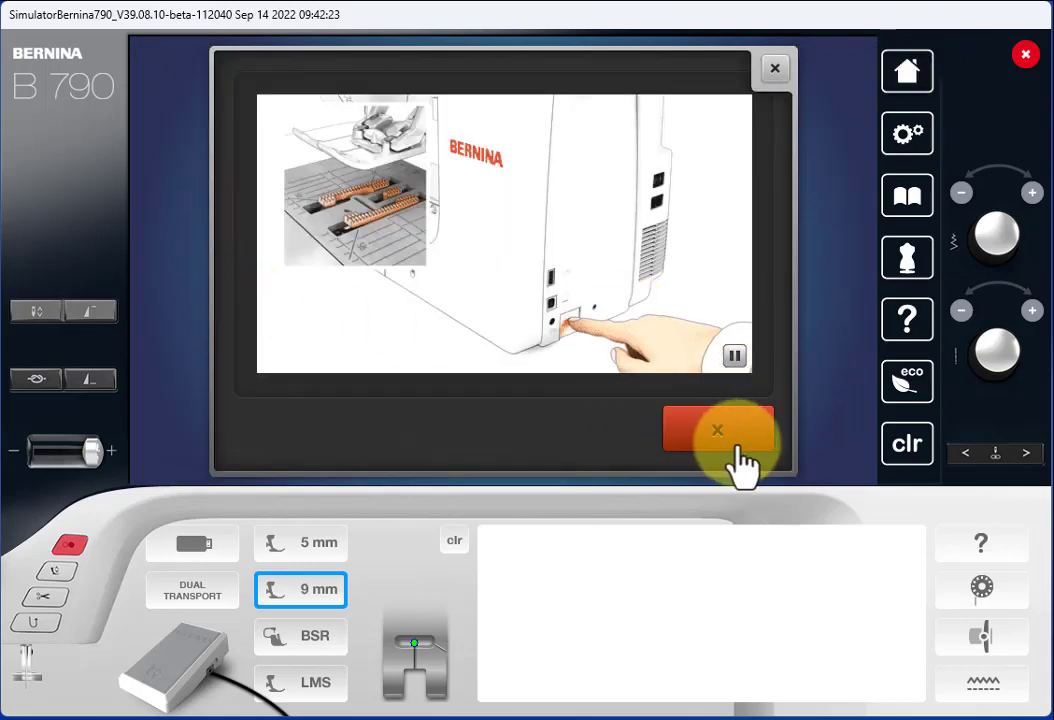
click(990, 688)
click(557, 69)
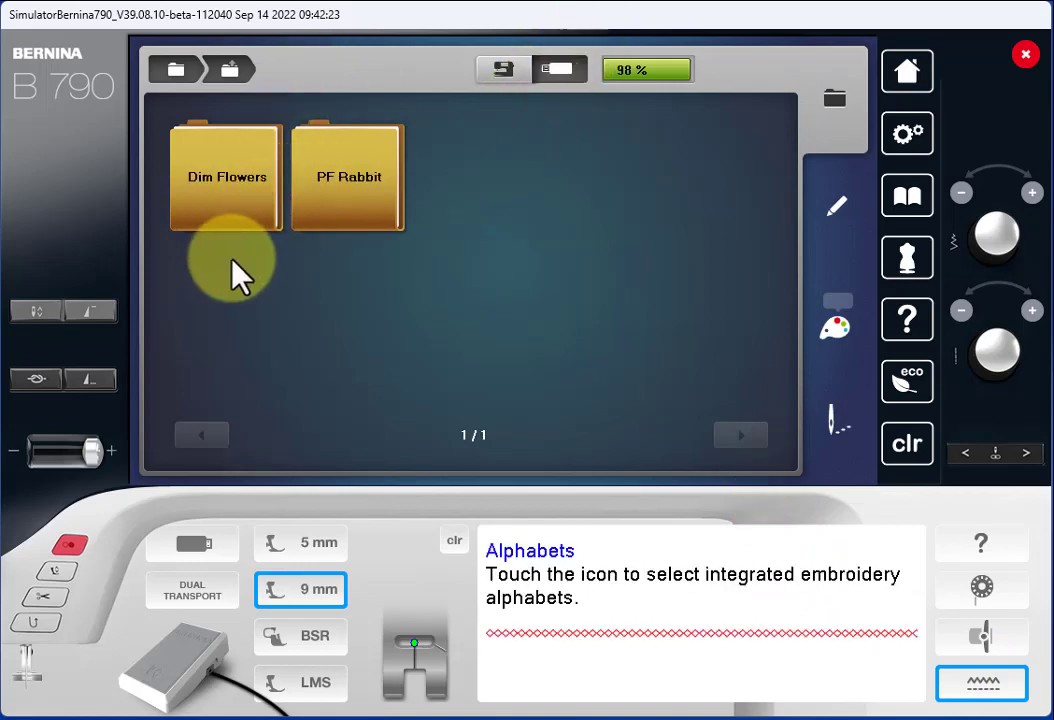
click(220, 192)
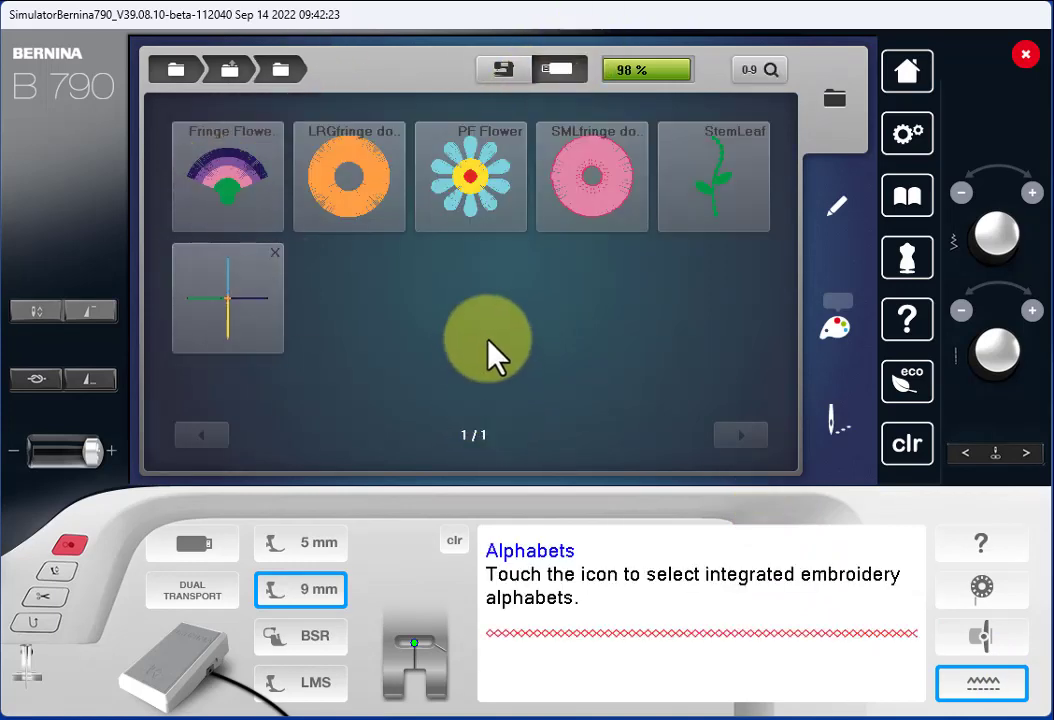
click(461, 195)
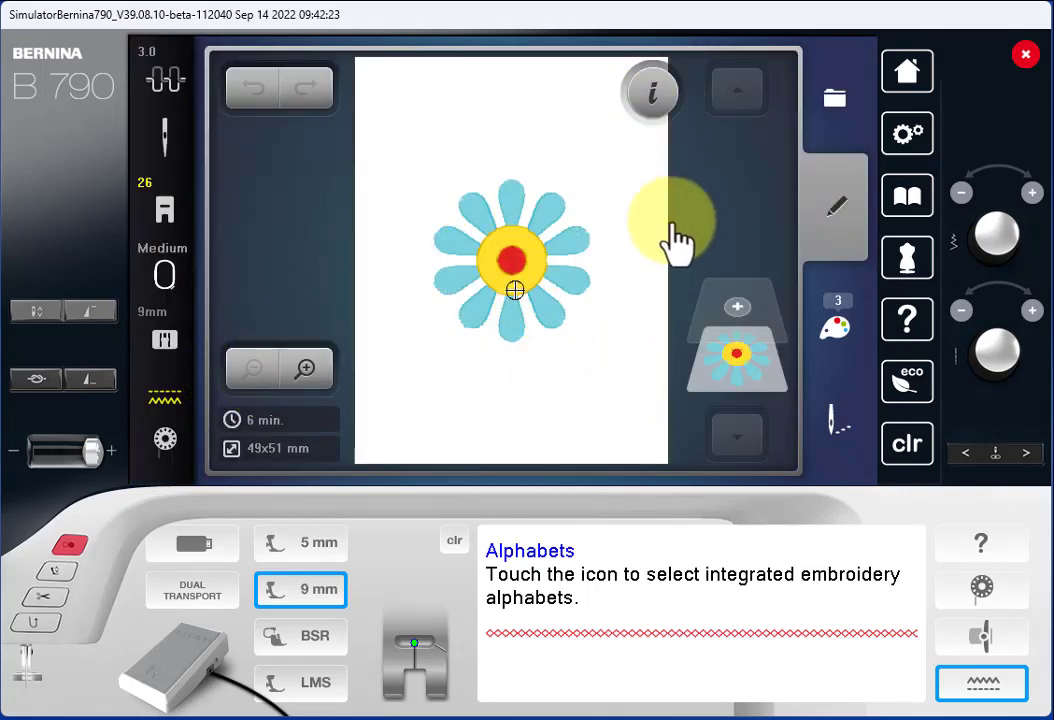
- Ungroup the PF Flower motif into separate parts, then select its red center and its yellow ring individually
click(653, 97)
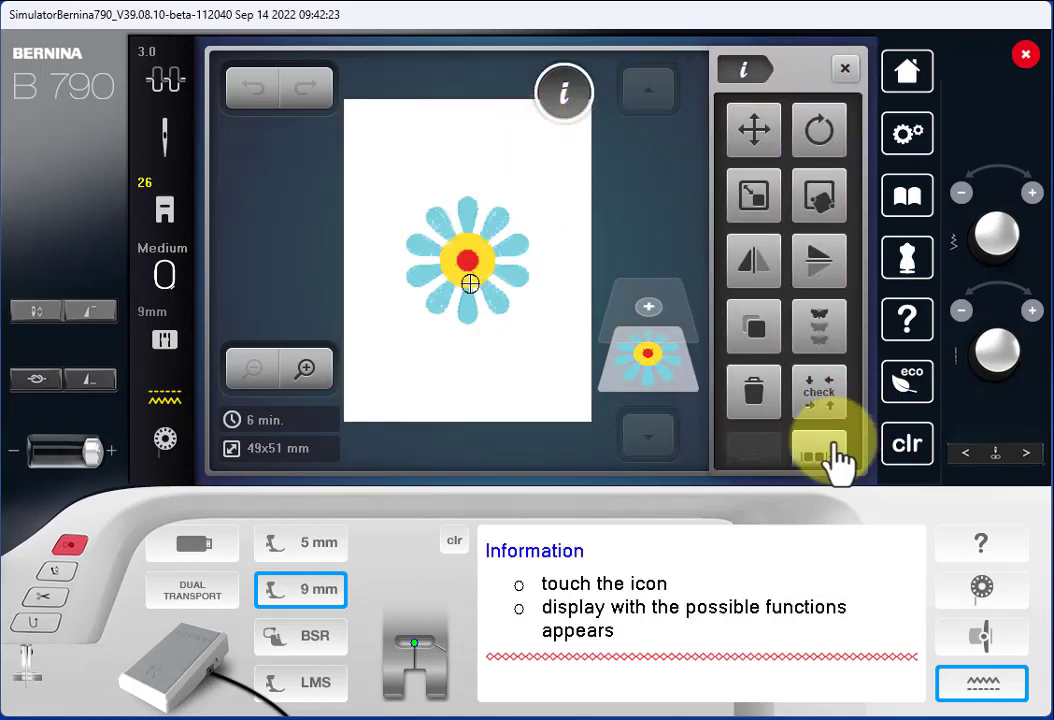
drag(845, 395, 854, 226)
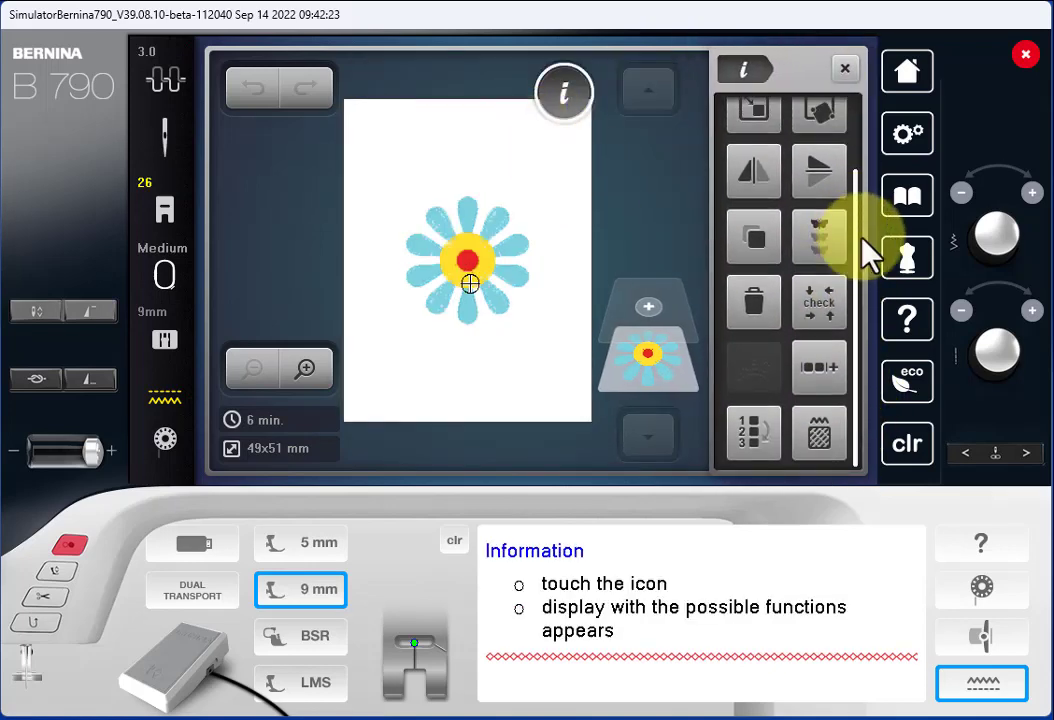
click(822, 380)
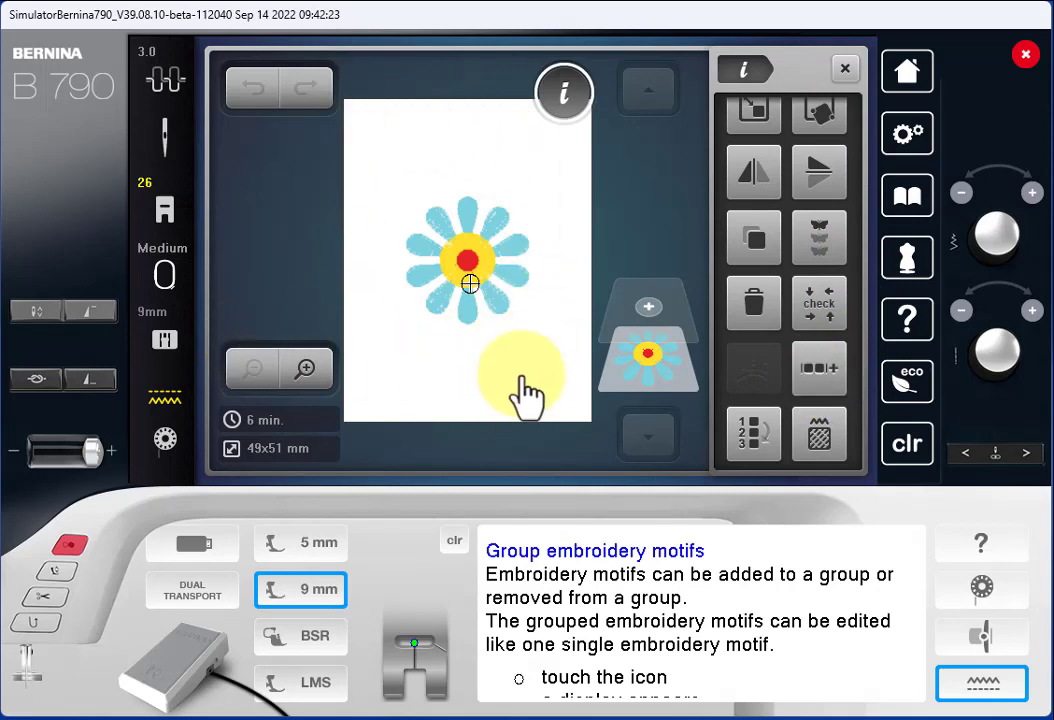
click(473, 334)
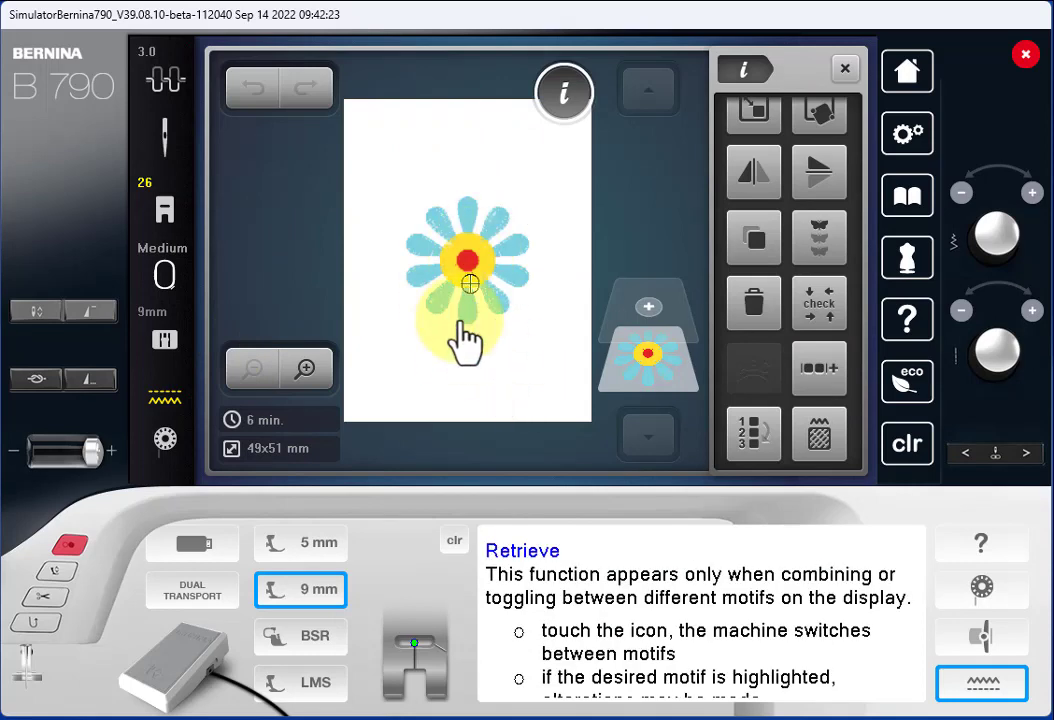
click(815, 378)
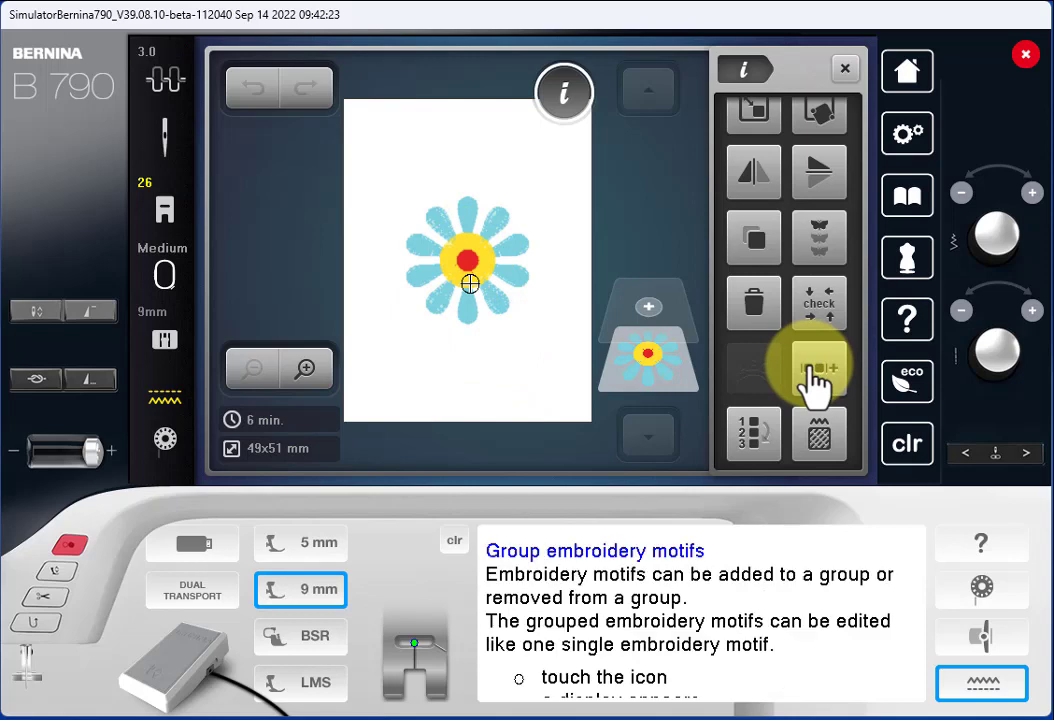
click(811, 372)
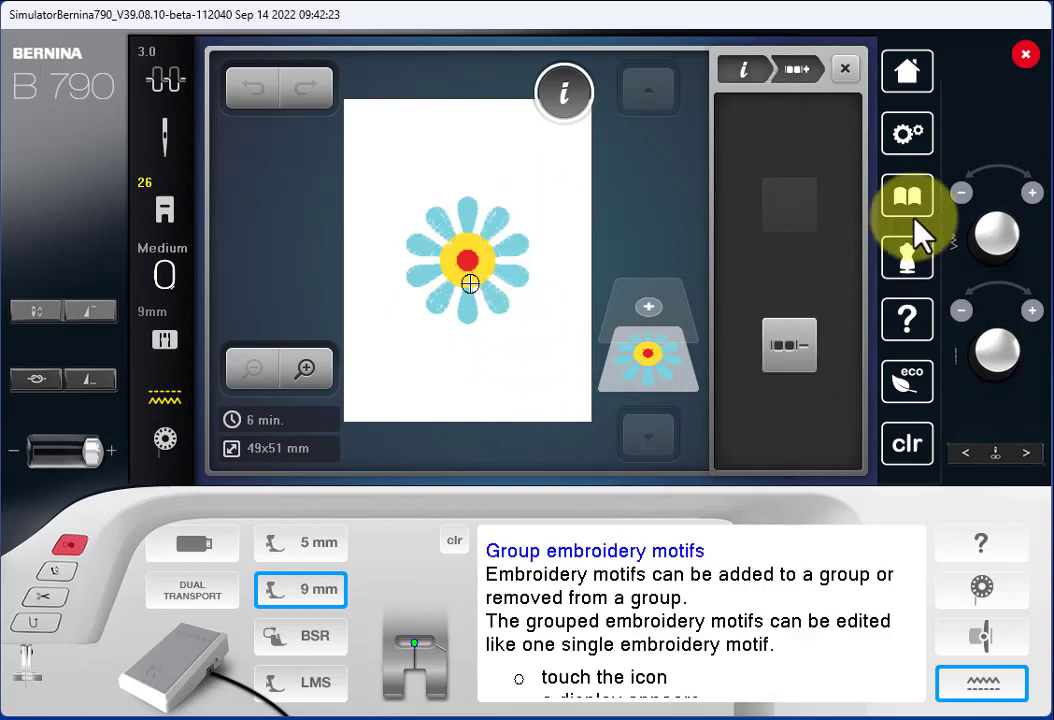
click(793, 356)
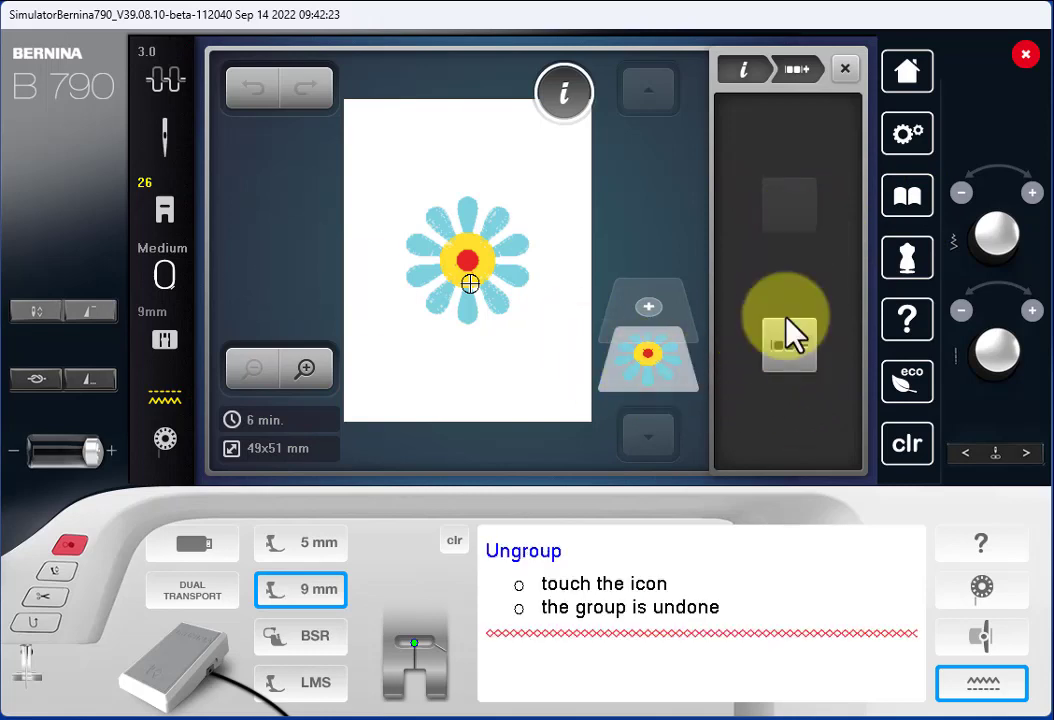
click(789, 362)
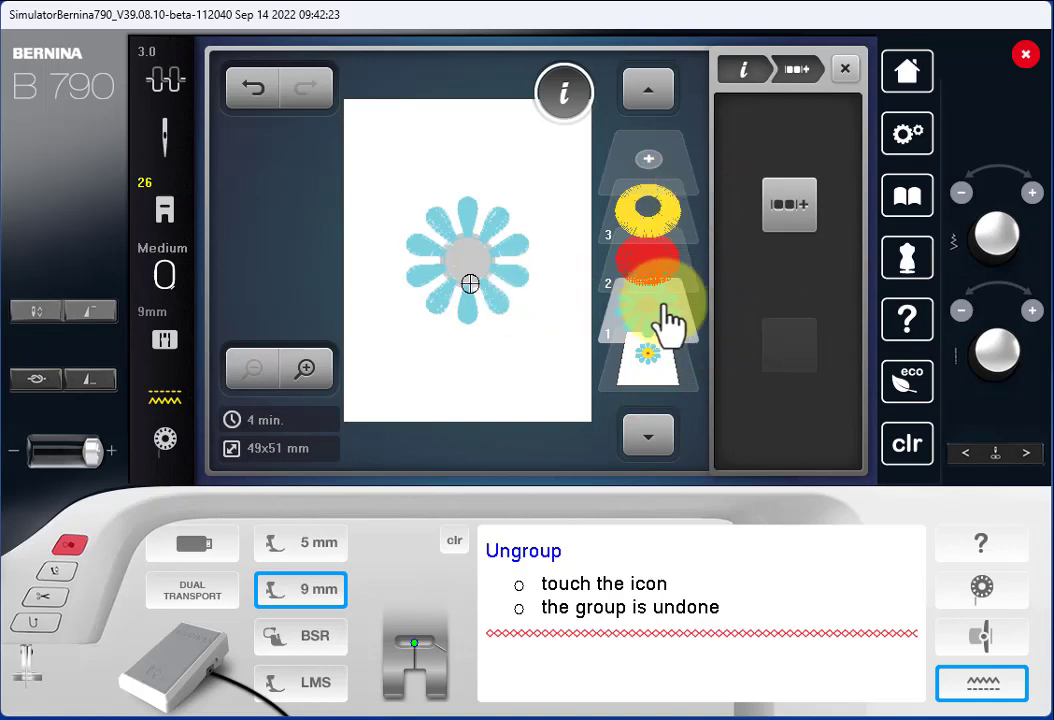
click(688, 276)
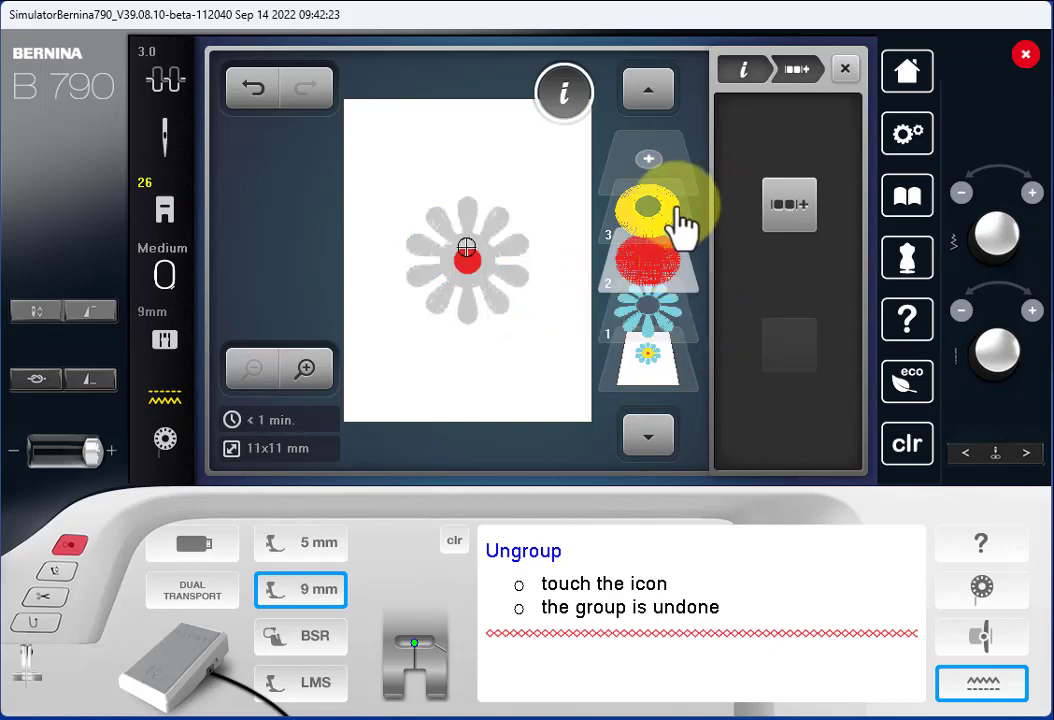
click(682, 222)
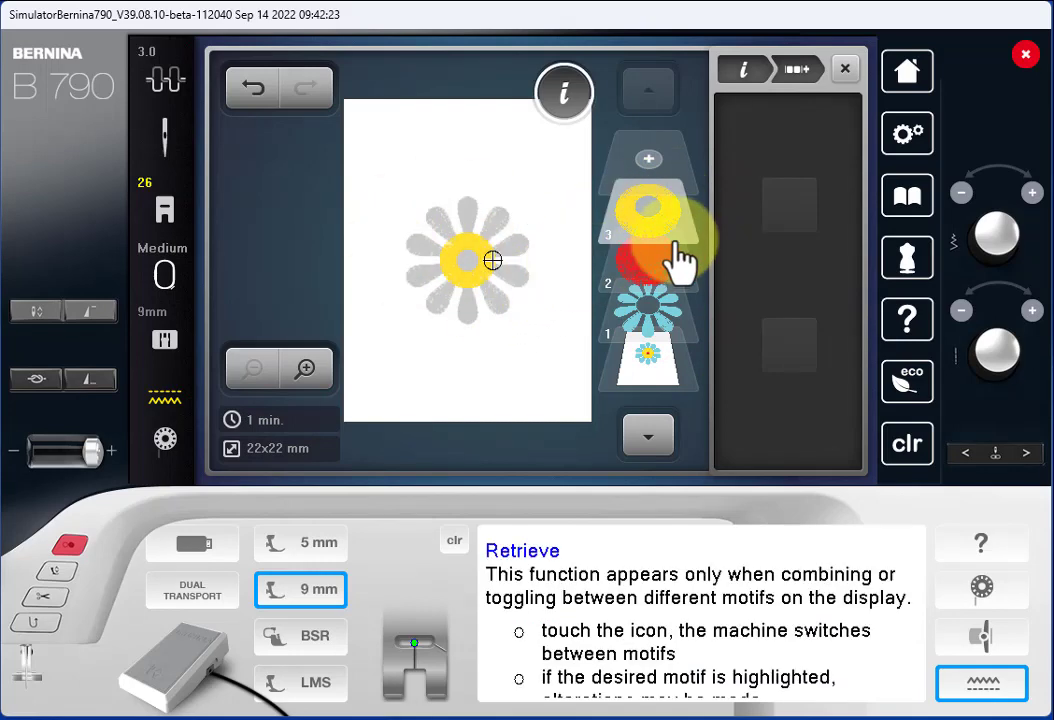
- Group the blue petals with the red center and then the yellow ring to rebuild one flower motif
click(630, 316)
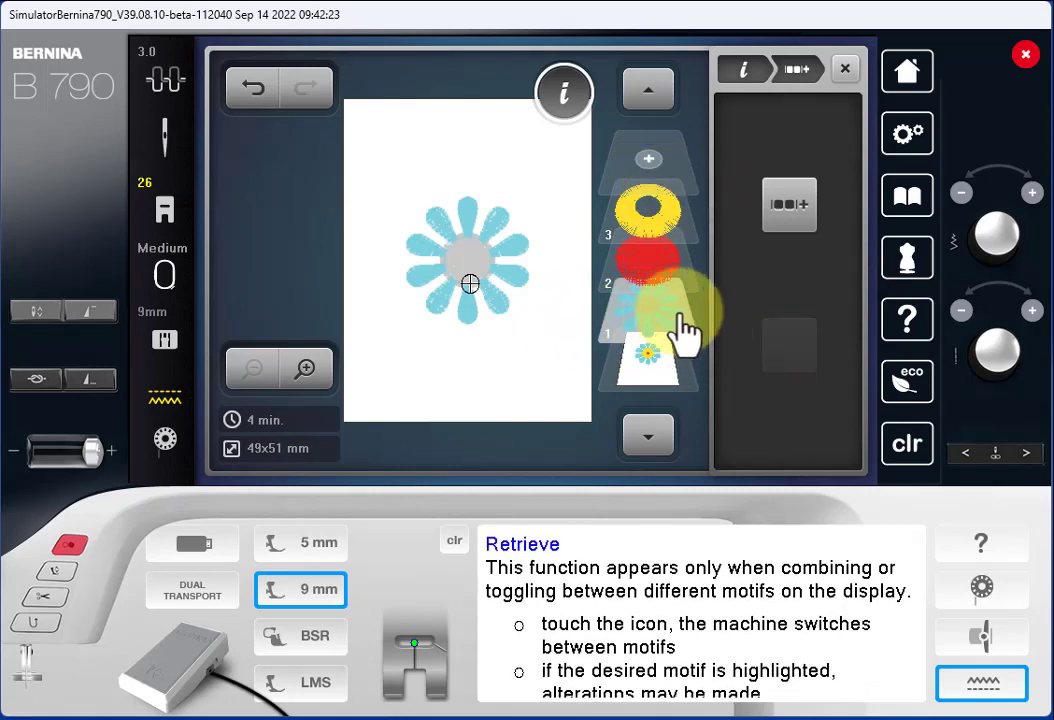
click(790, 207)
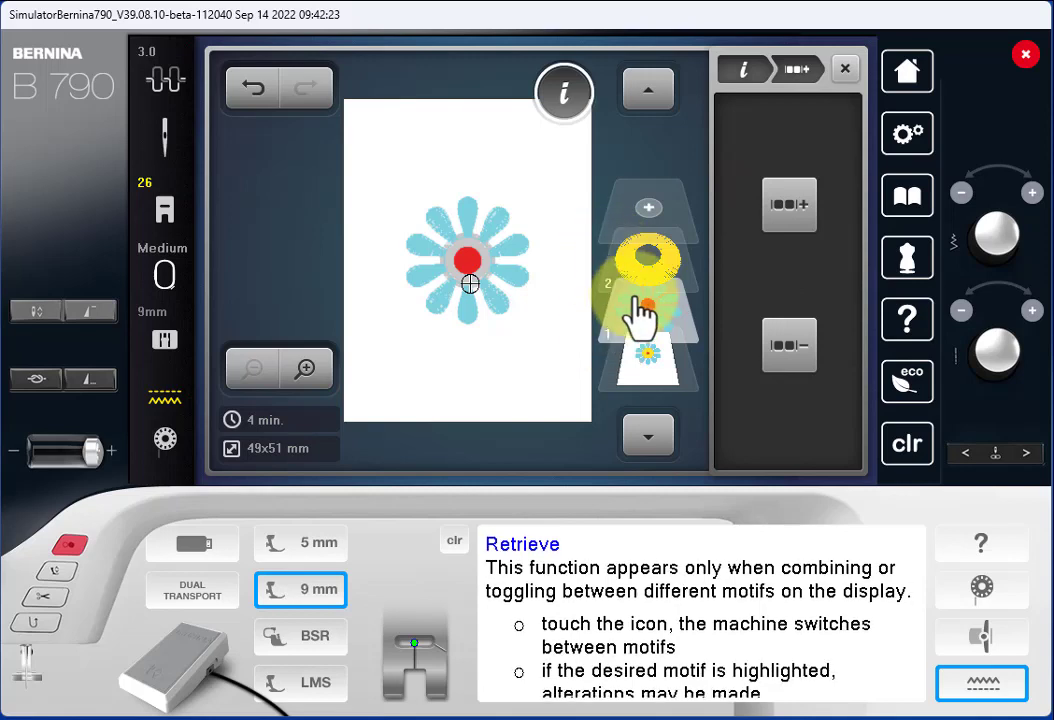
click(805, 208)
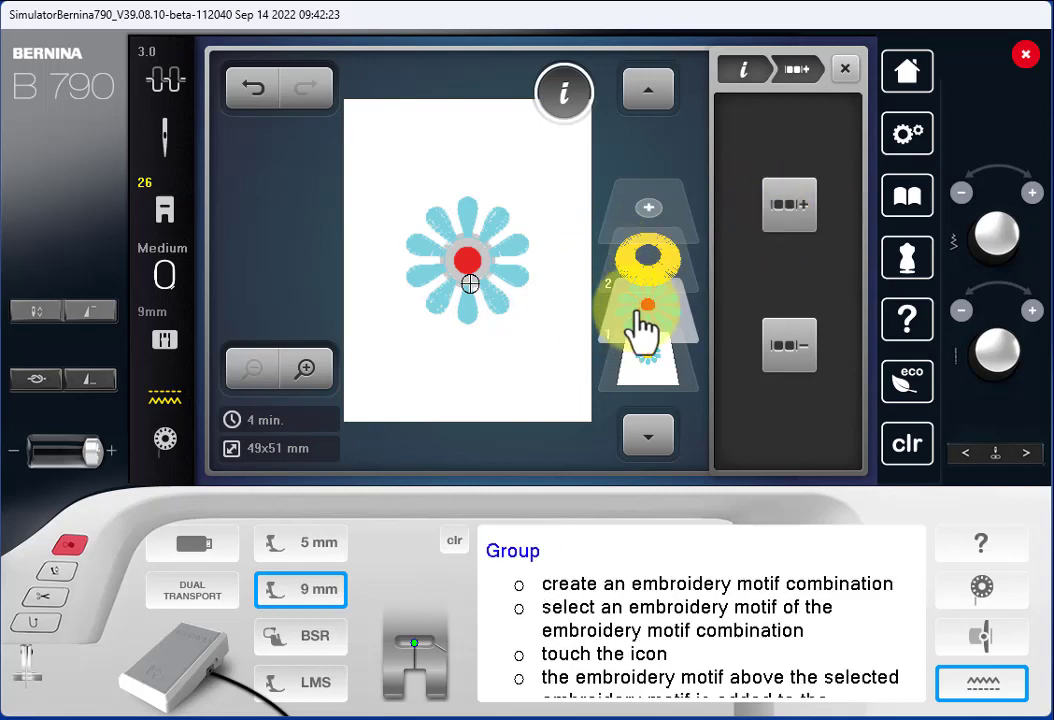
click(630, 305)
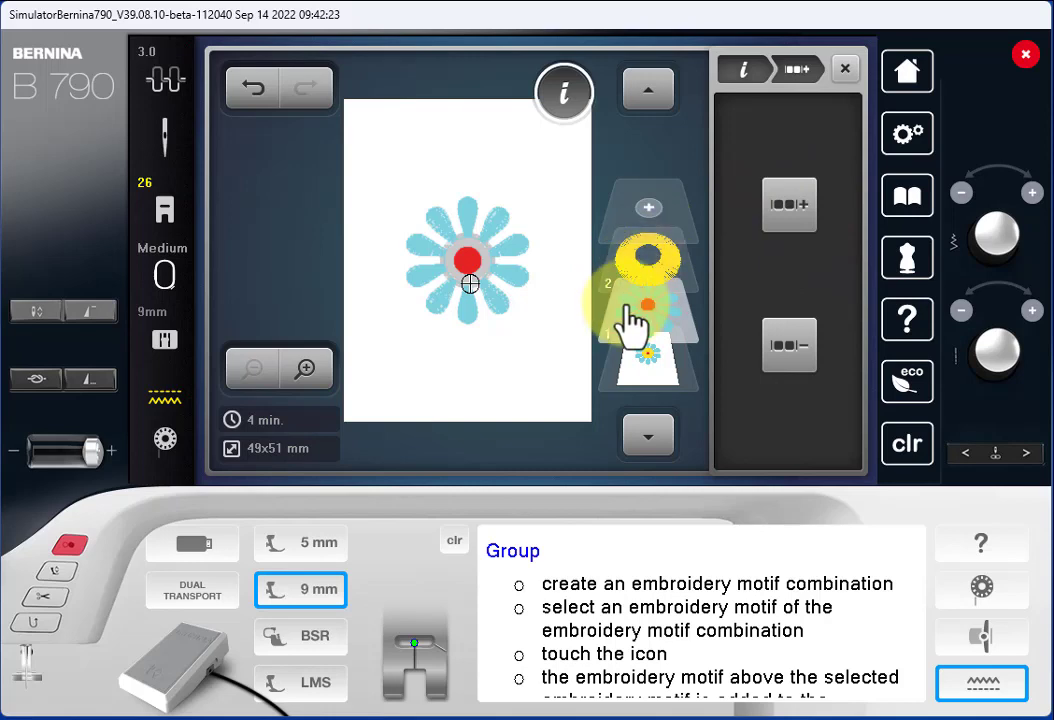
click(790, 208)
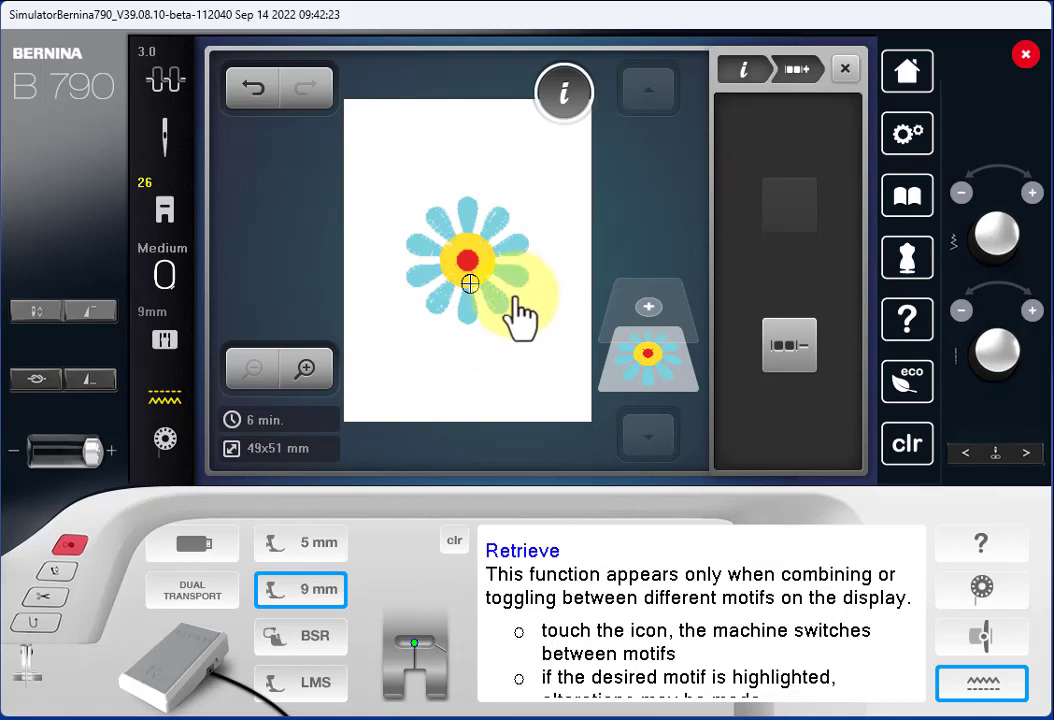
click(565, 97)
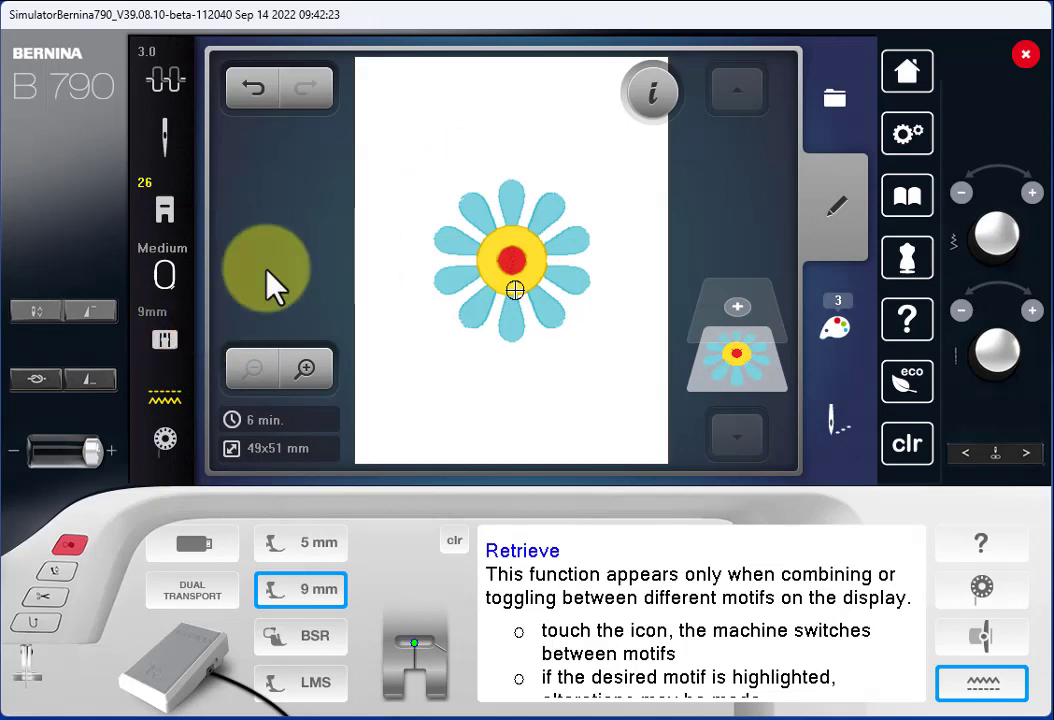
- Change the hoop to Oval 145x255 and return to the motif editing view
click(162, 278)
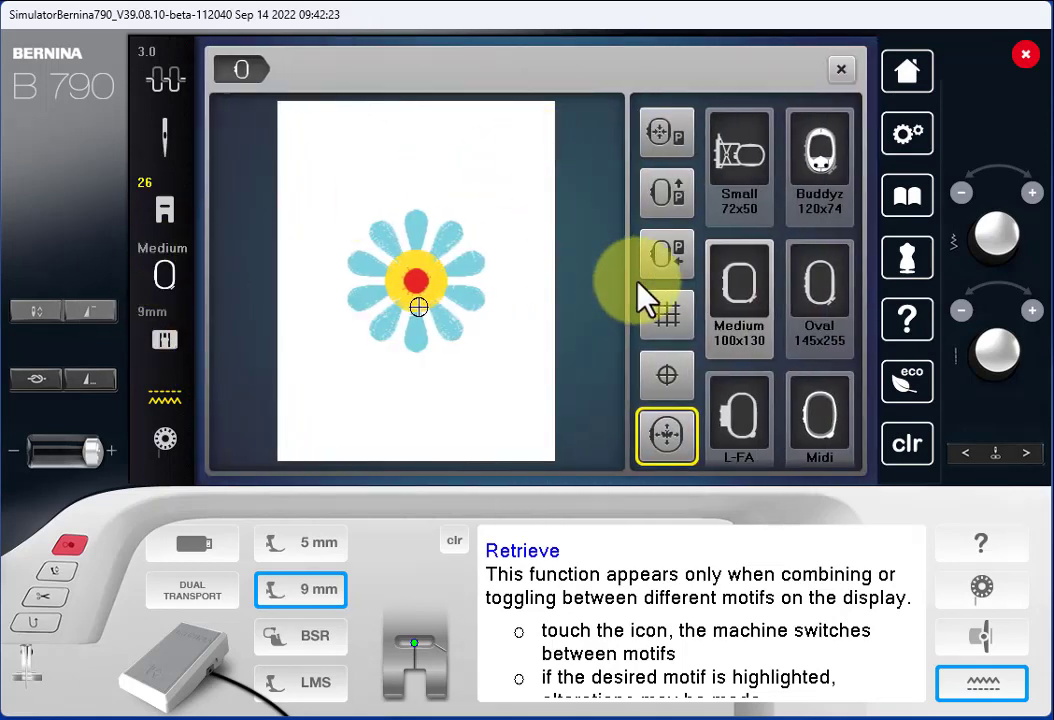
click(821, 318)
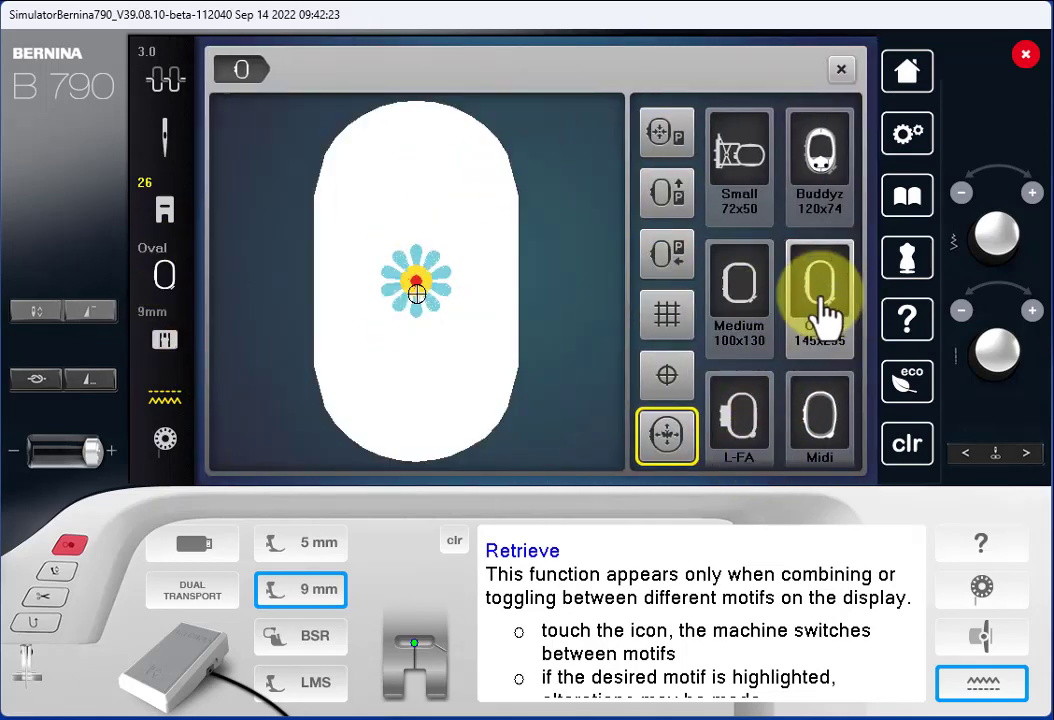
click(242, 71)
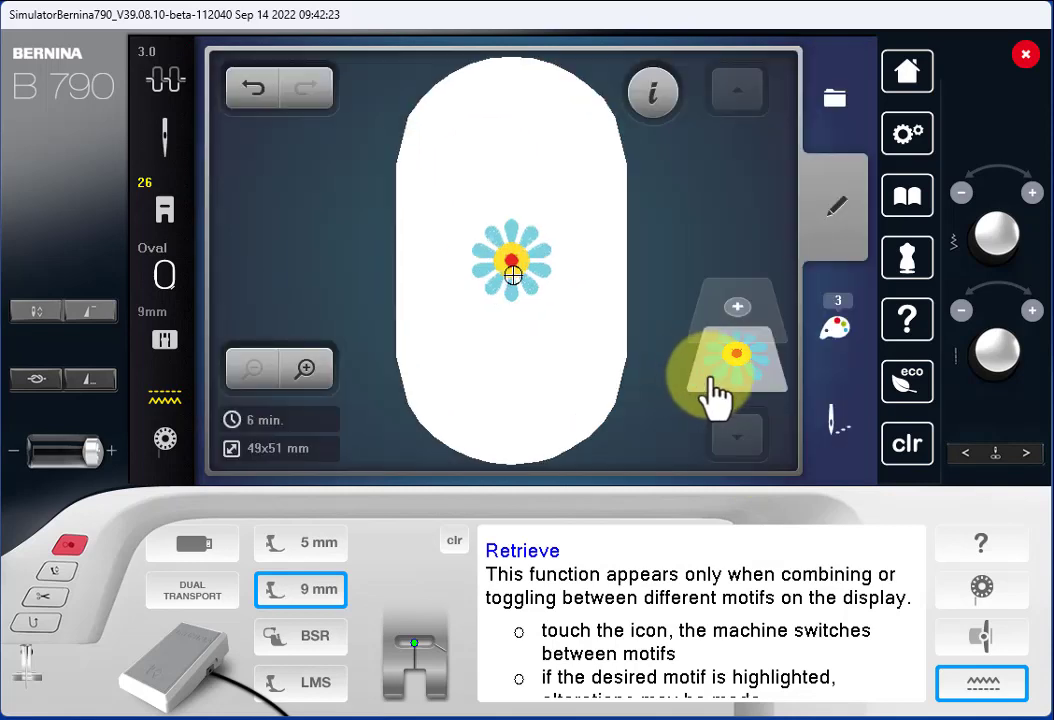
- Duplicate the flower motif twice
click(653, 92)
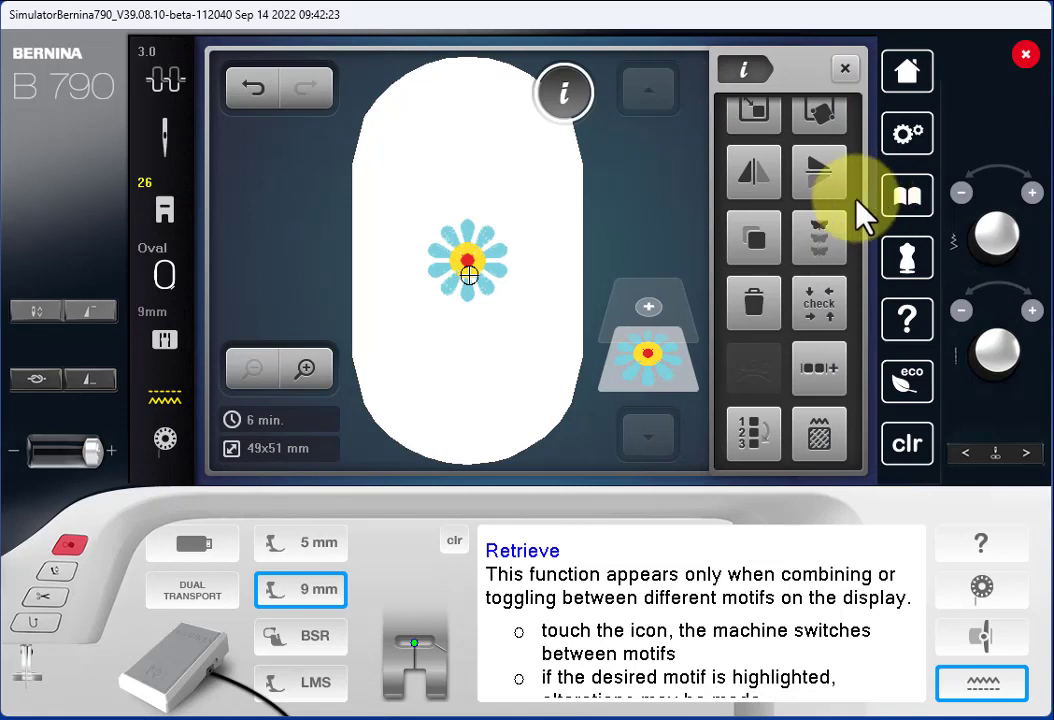
click(760, 245)
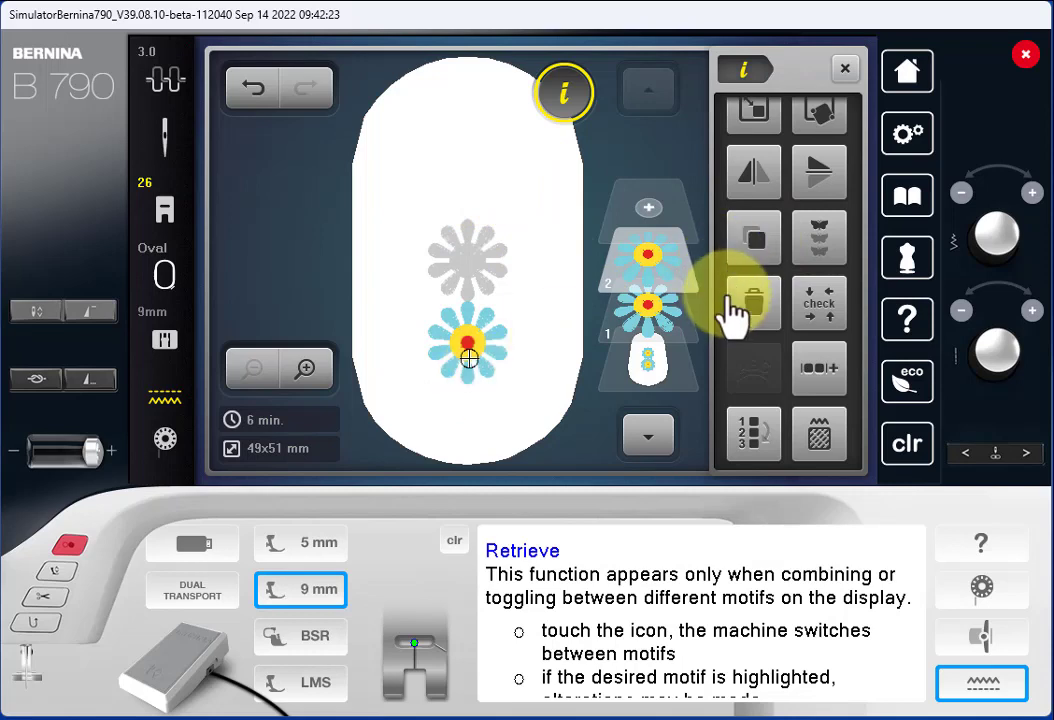
click(760, 245)
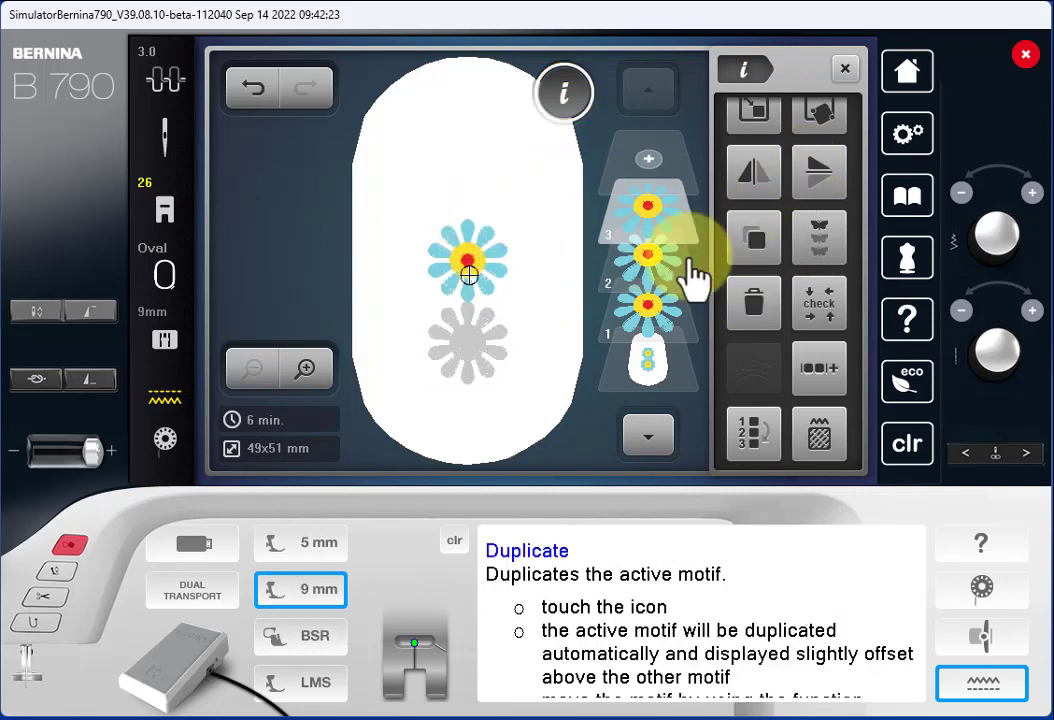
- Move the third flower layer vertically to Y 515, above the flower in the hoop's center
click(637, 218)
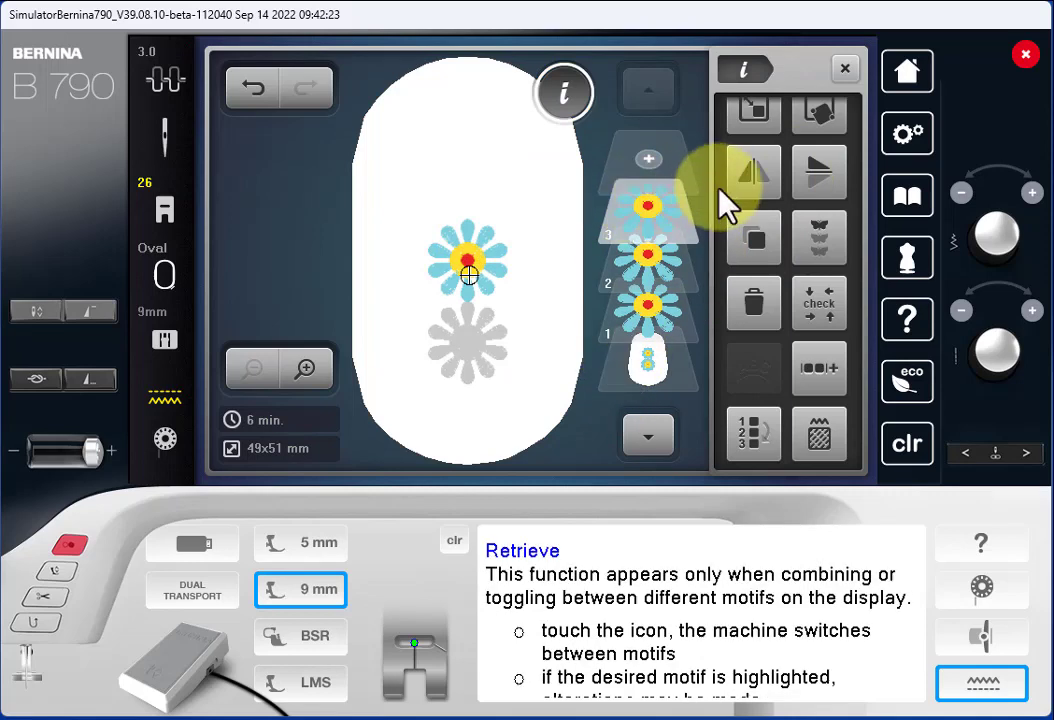
drag(795, 172, 795, 345)
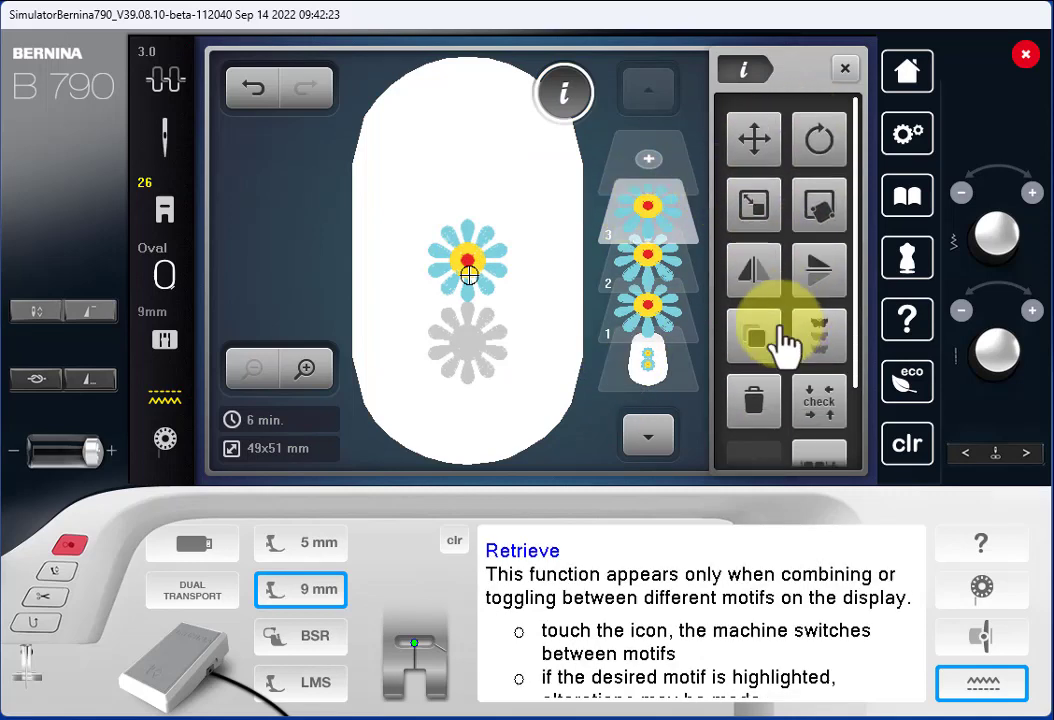
click(755, 128)
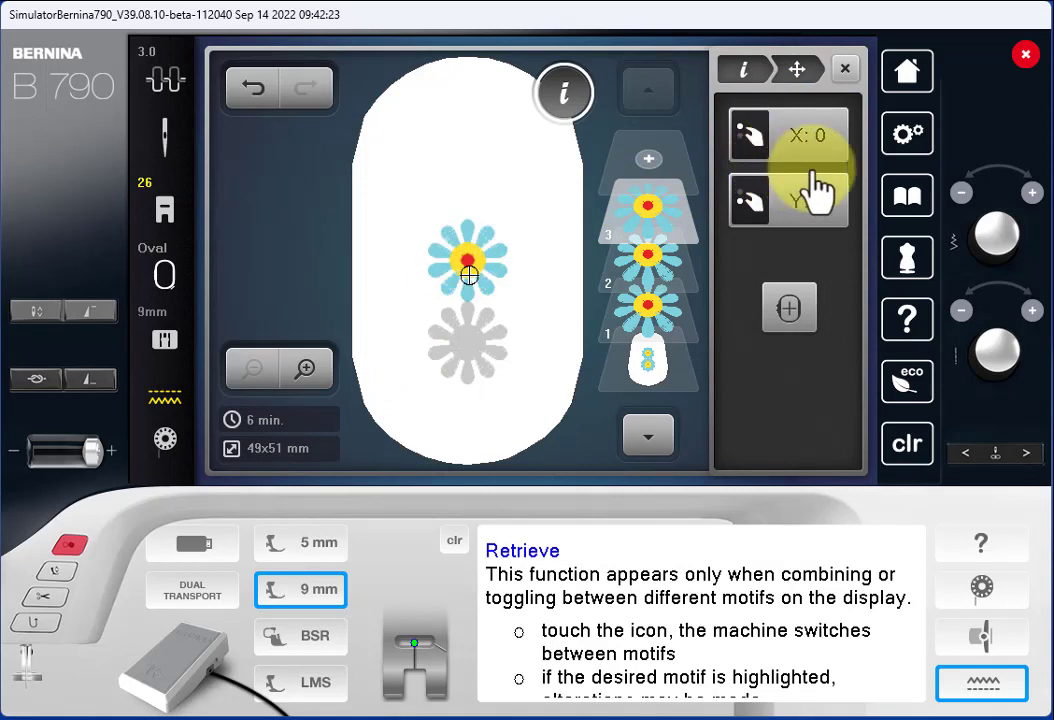
click(838, 205)
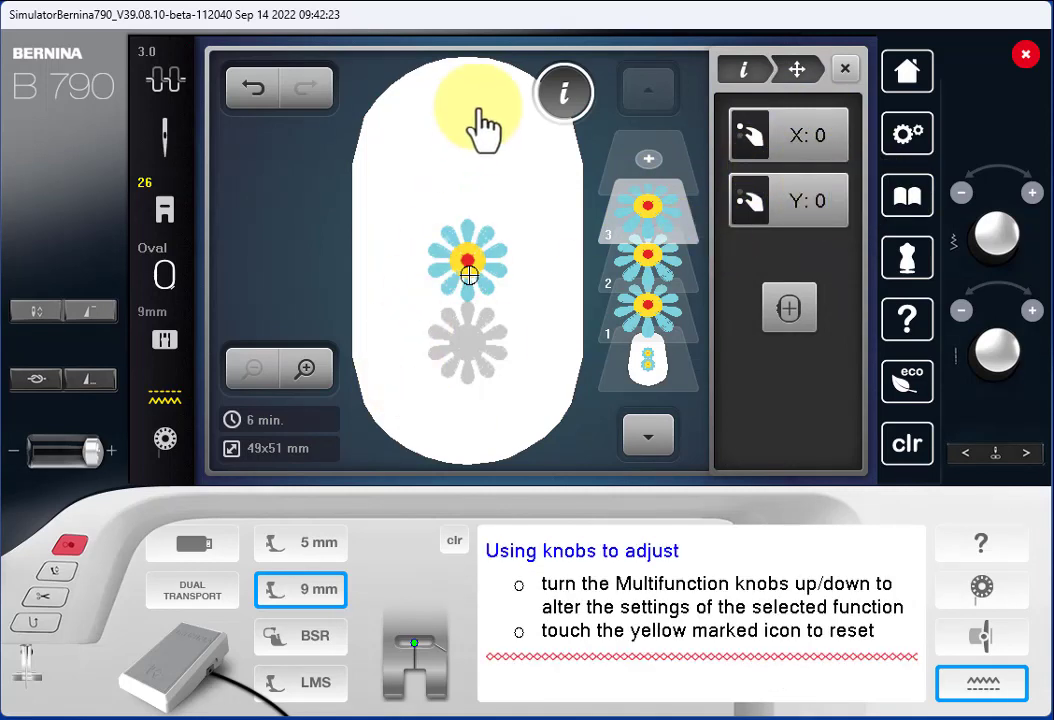
click(1031, 311)
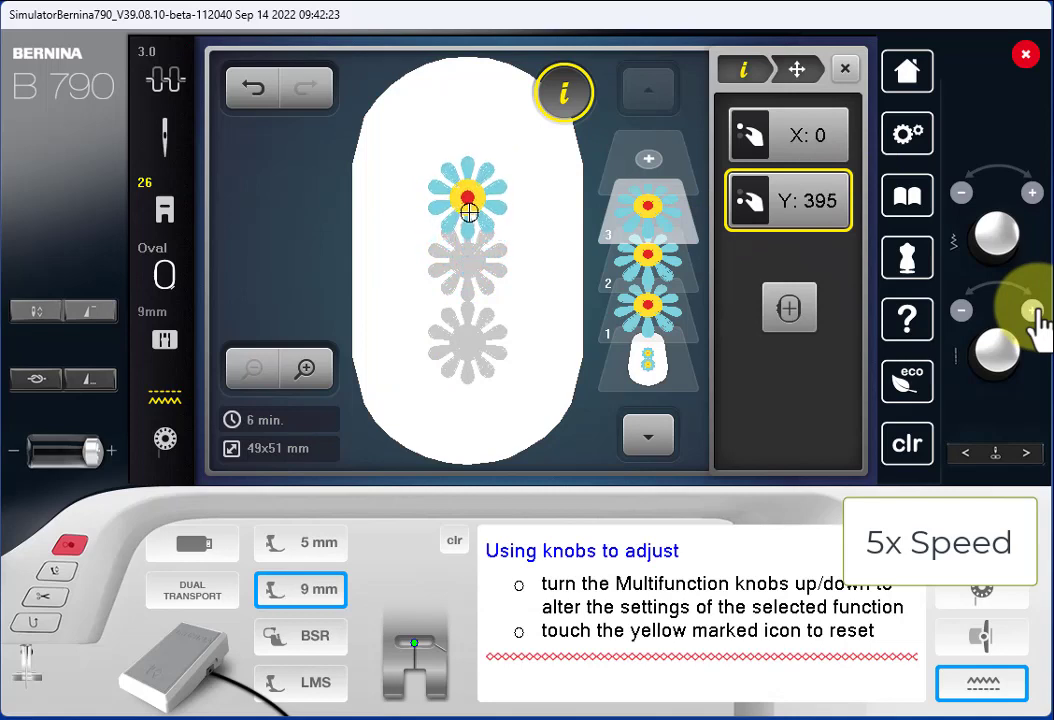
click(1031, 311)
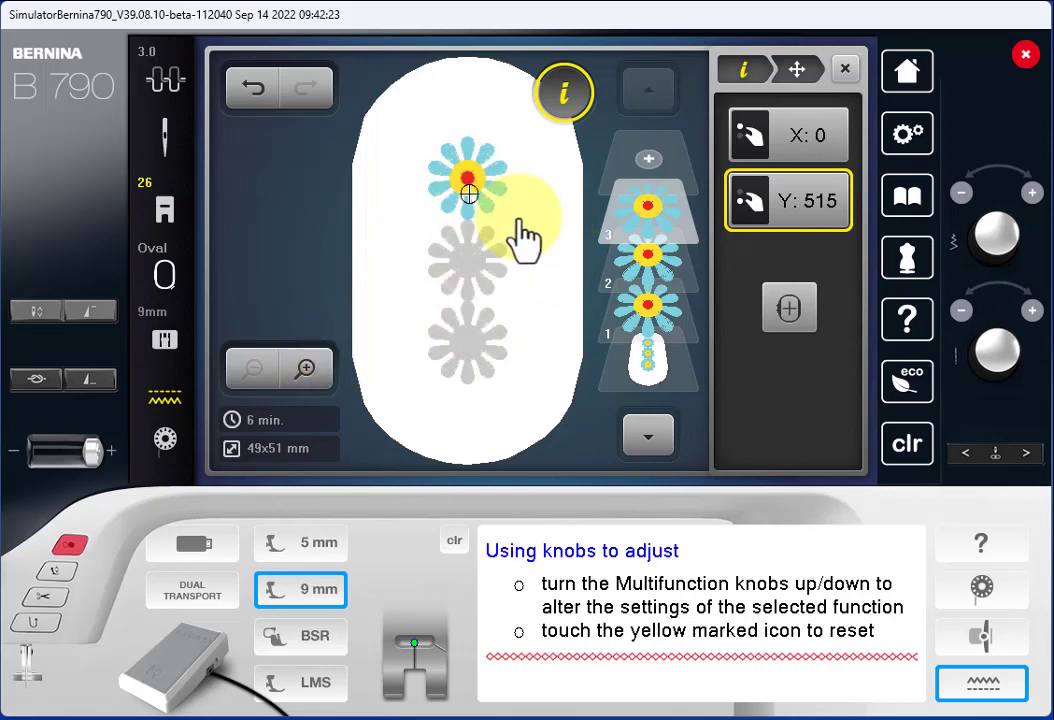
- Inspect the spacing between the stacked flowers up close and check the vertical position of the second flower layer
click(305, 369)
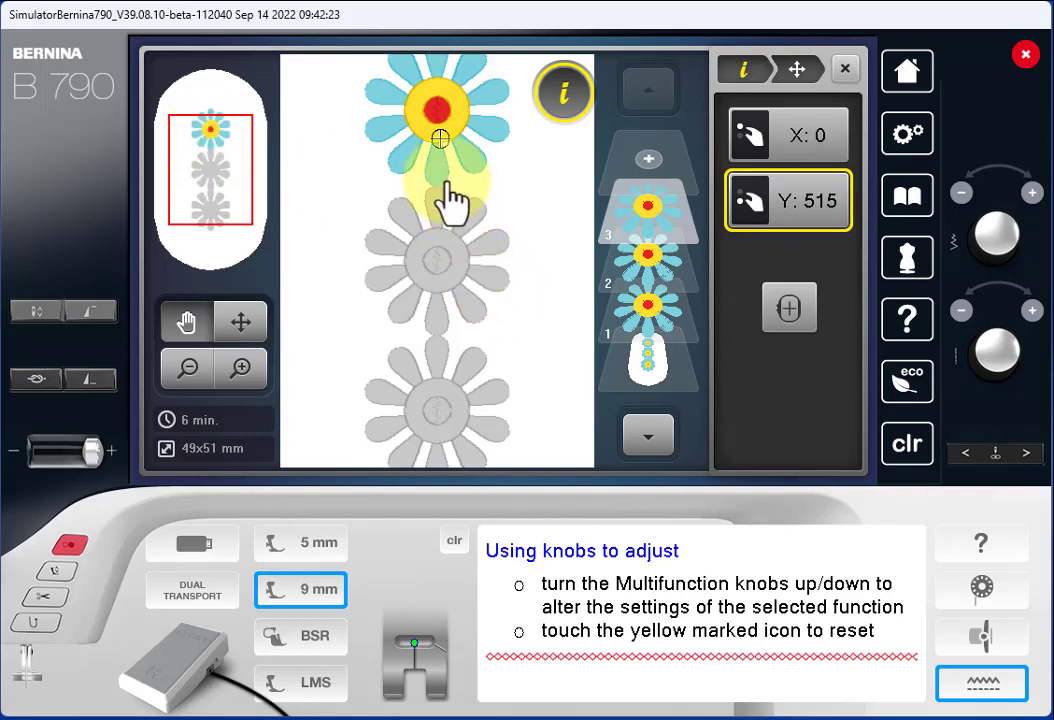
click(243, 367)
click(637, 278)
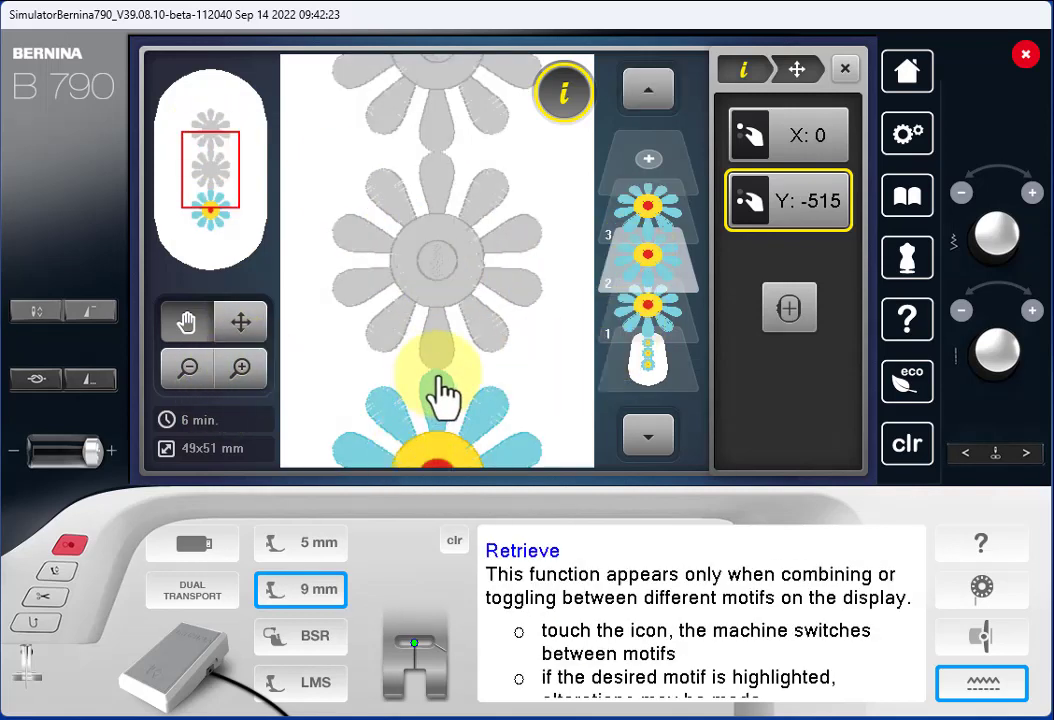
click(822, 212)
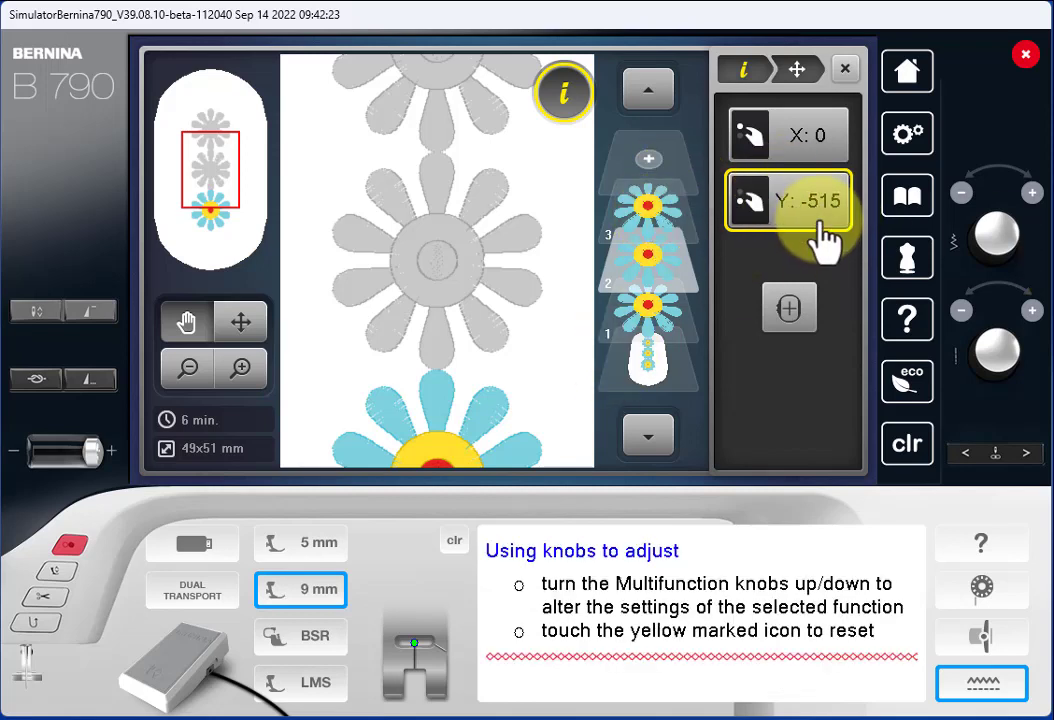
- Spread the outer flowers apart by setting the third layer's vertical position to Y 525 and the second layer's to Y -525
click(658, 218)
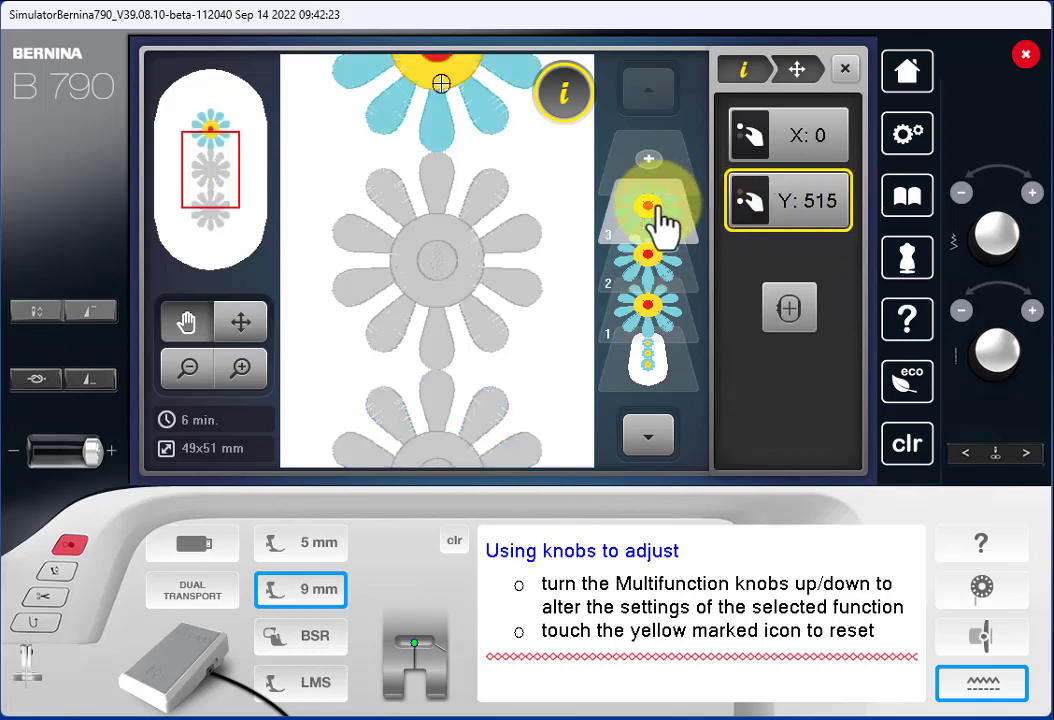
click(800, 202)
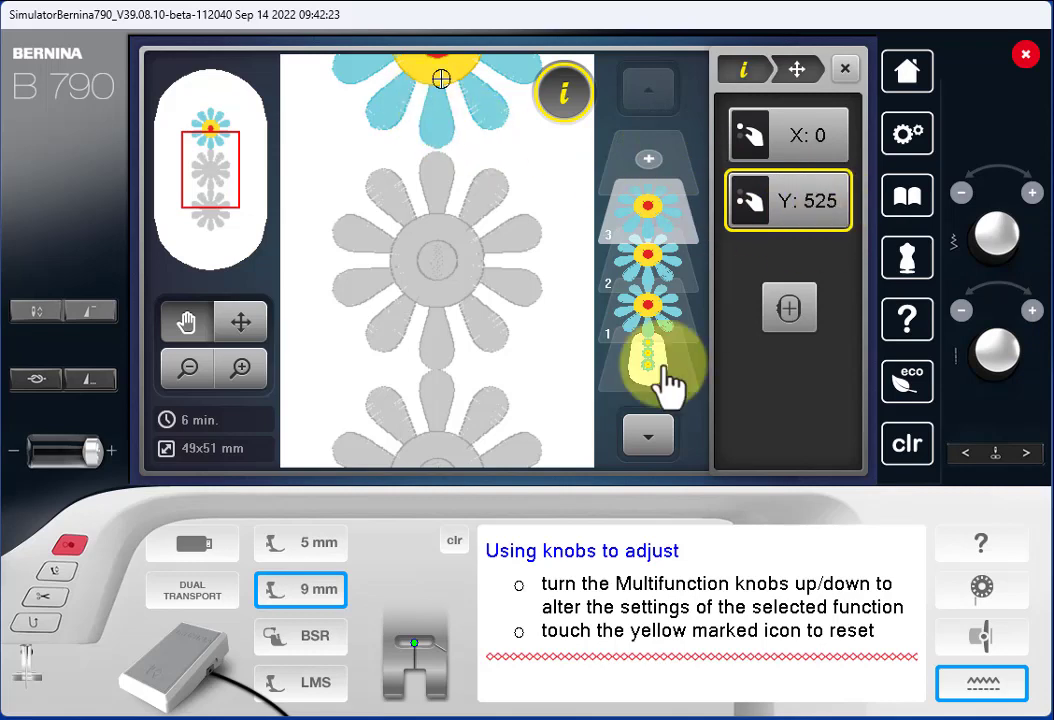
click(470, 437)
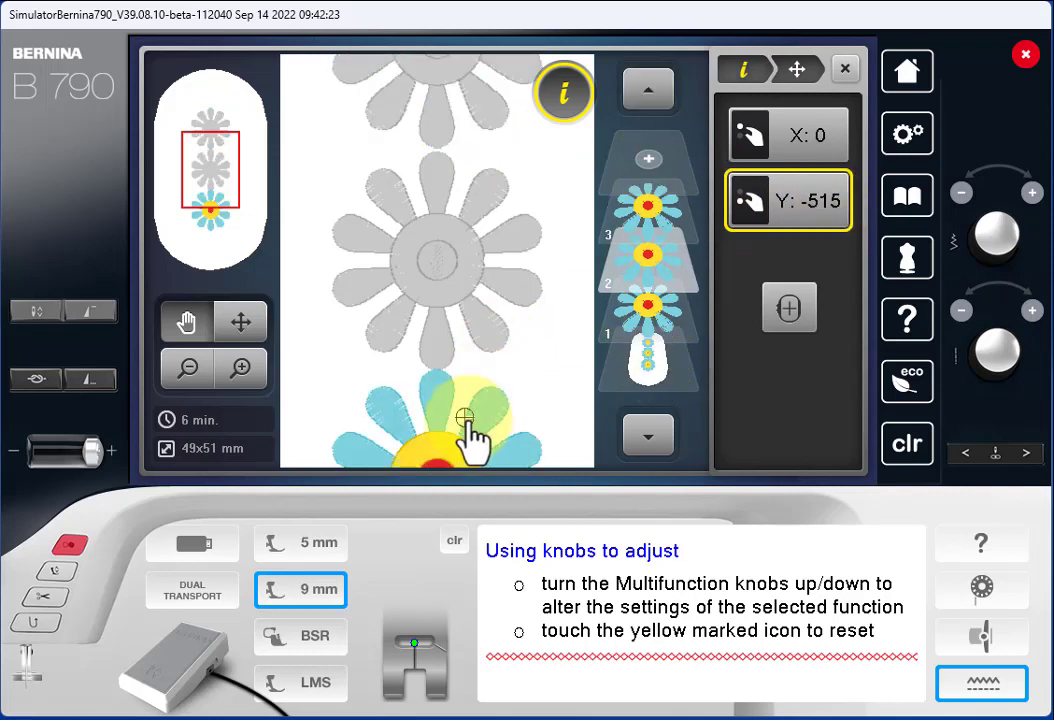
click(961, 312)
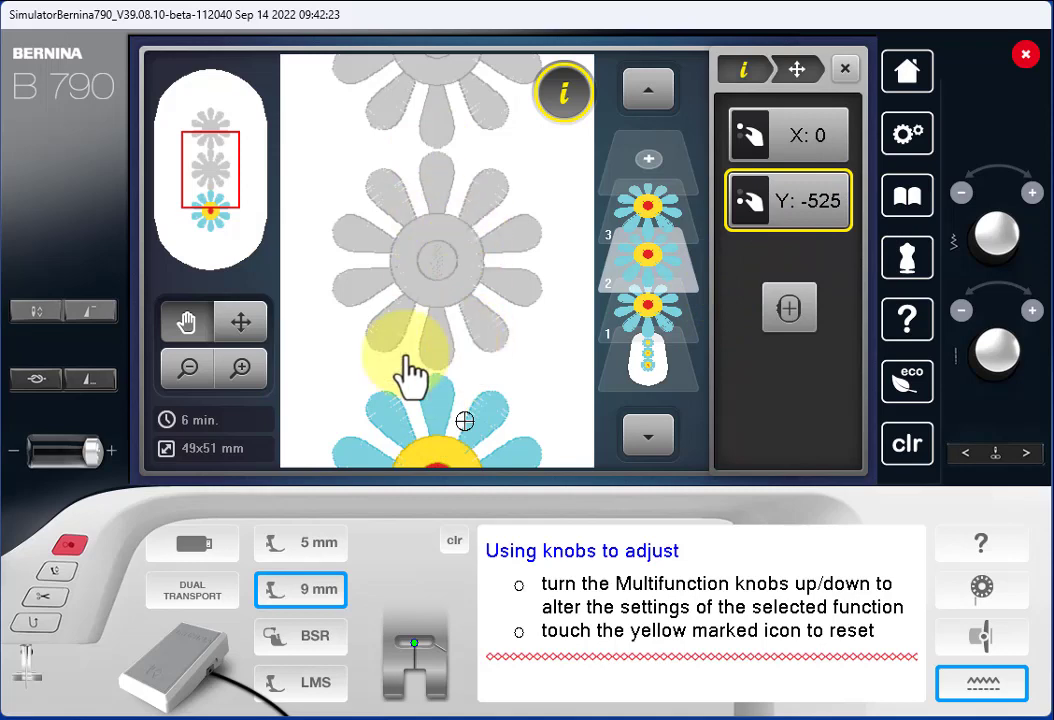
- View the whole hoop and select the flowers one by one to check which layer each belongs to
click(438, 262)
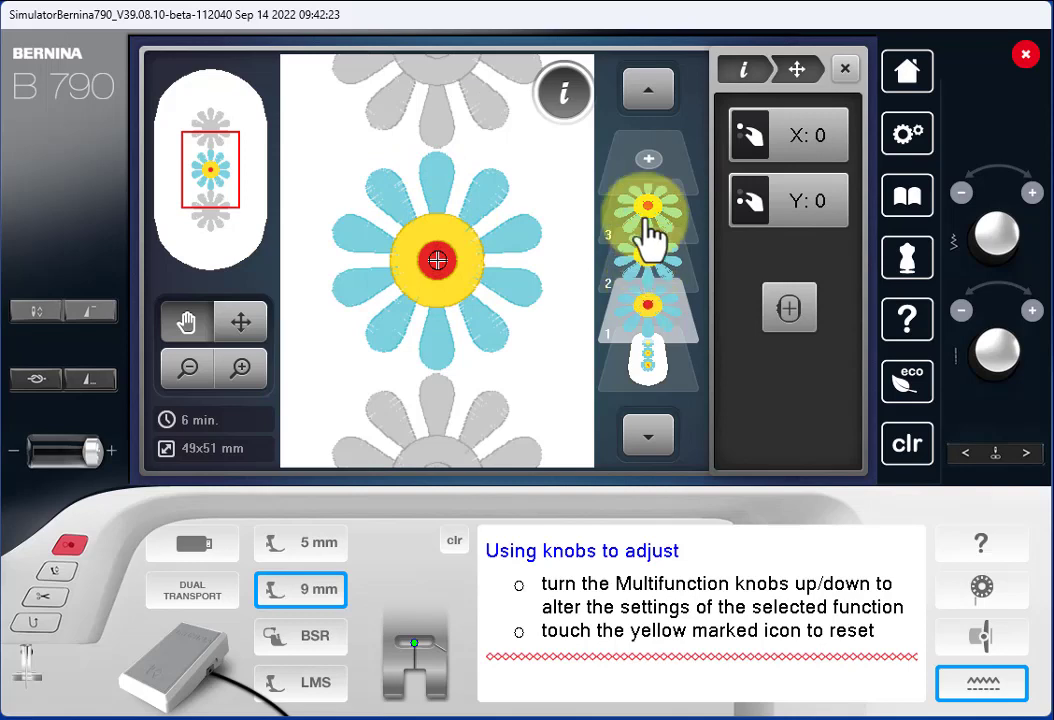
click(194, 369)
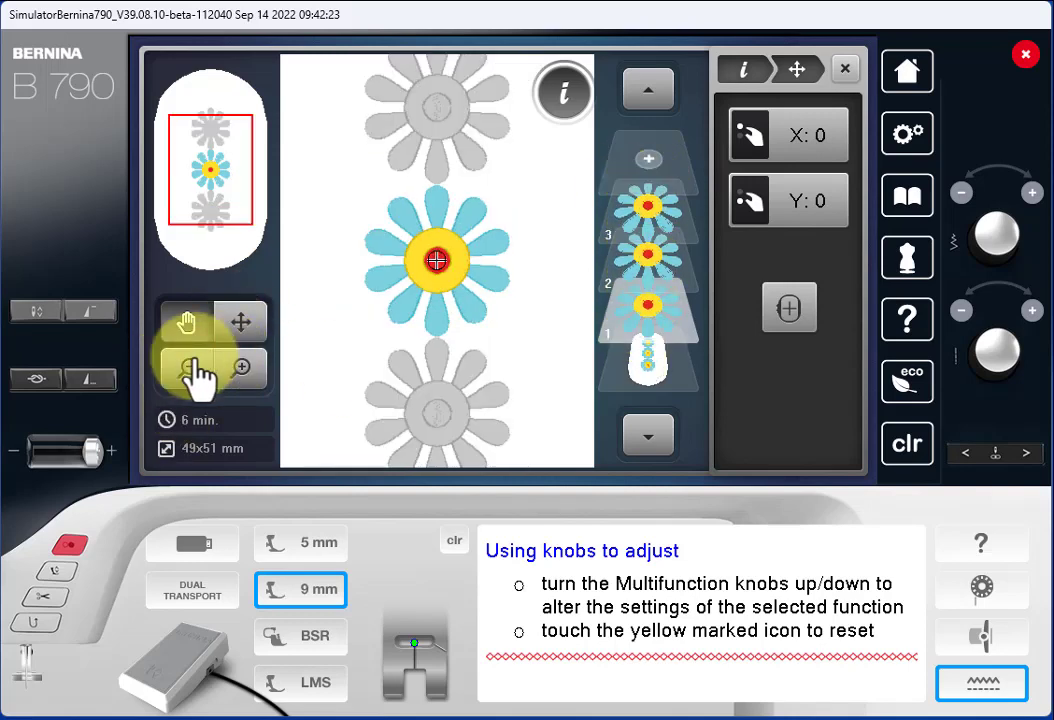
click(194, 369)
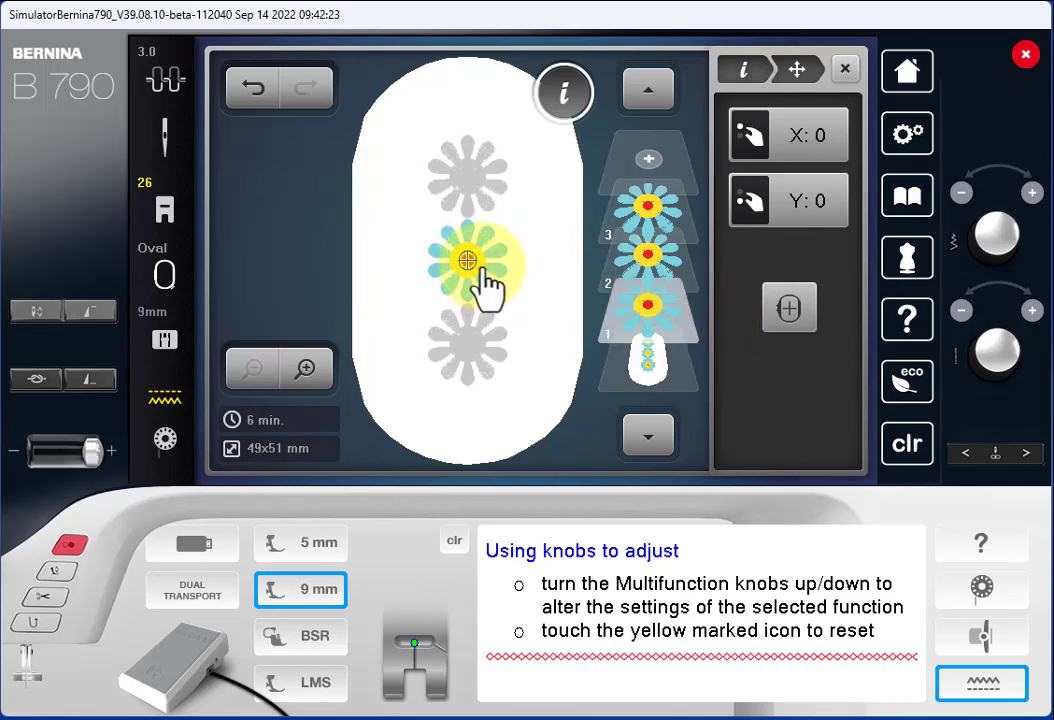
mouse_move(690, 343)
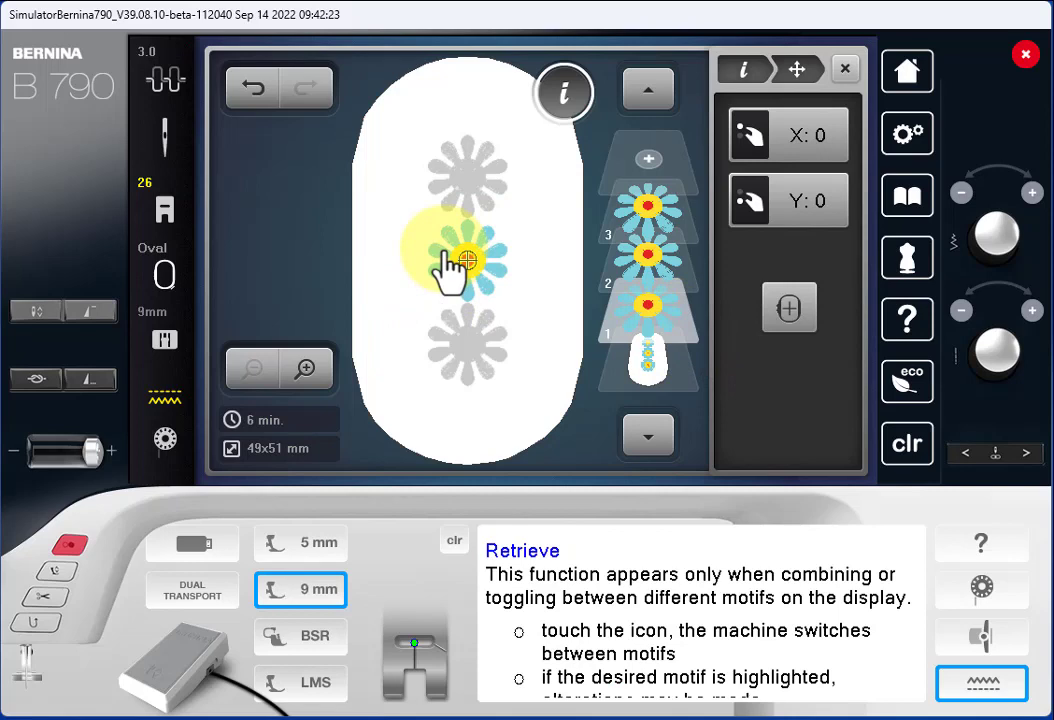
click(680, 262)
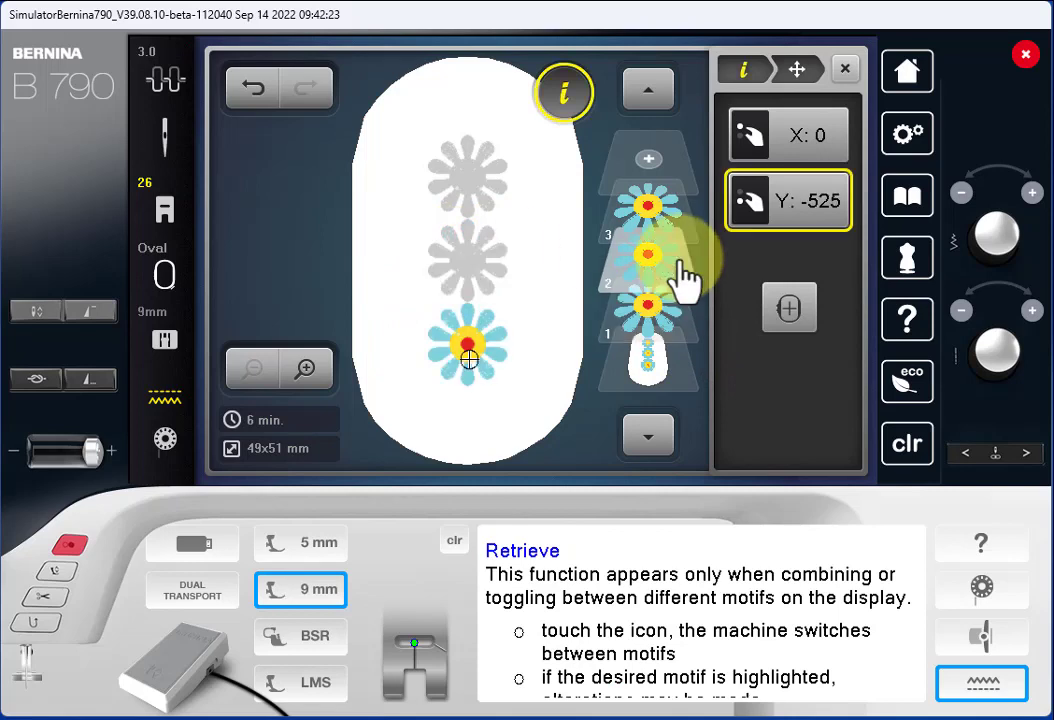
click(682, 222)
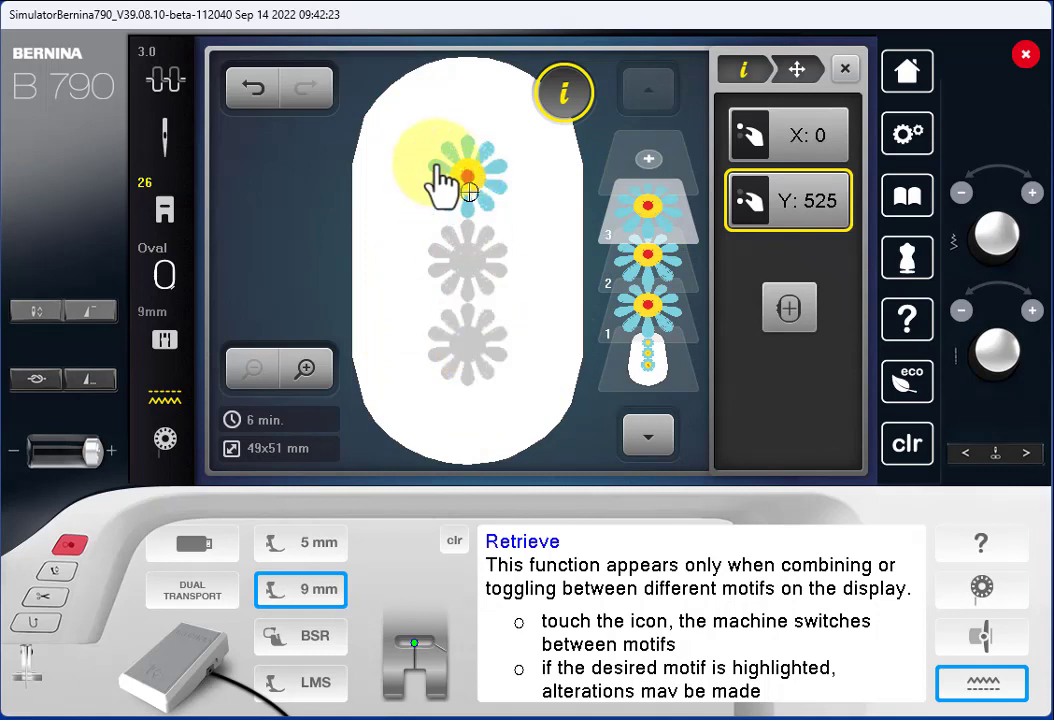
click(444, 343)
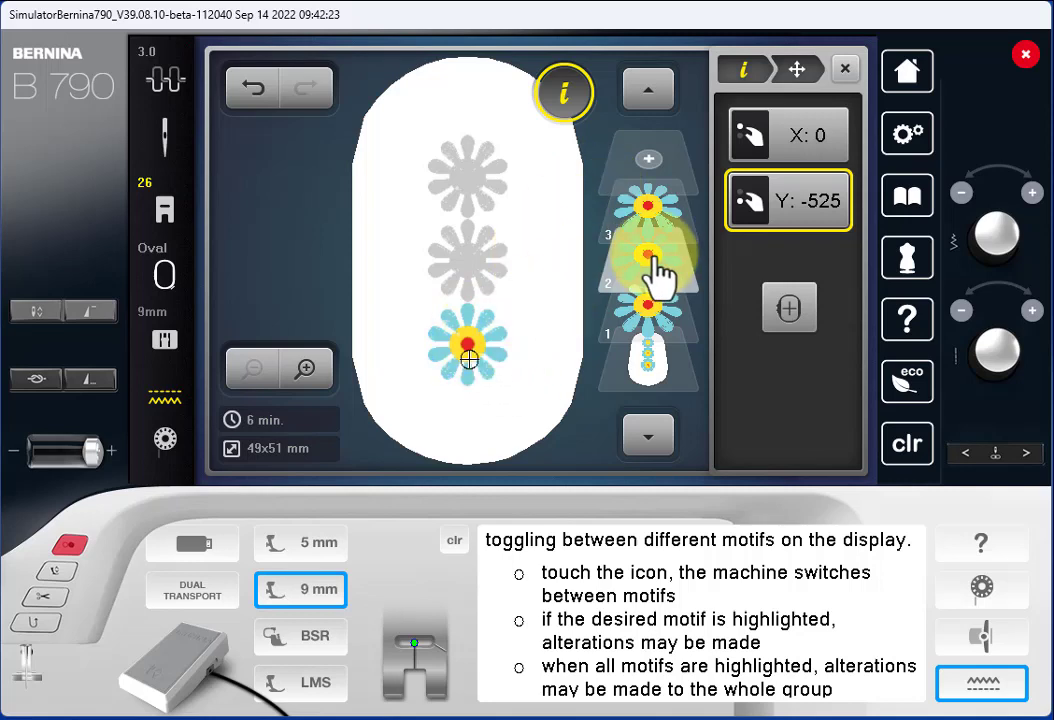
click(470, 178)
- Group the bottom flower on layer 2 with the top flower on layer 3 above it
click(478, 335)
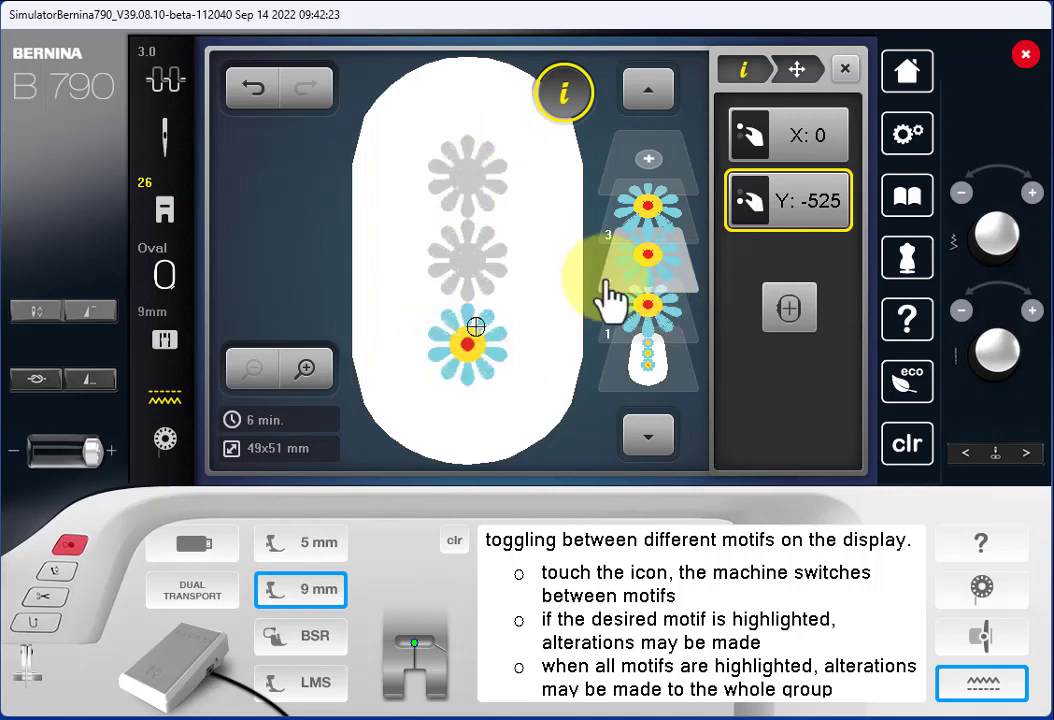
click(746, 74)
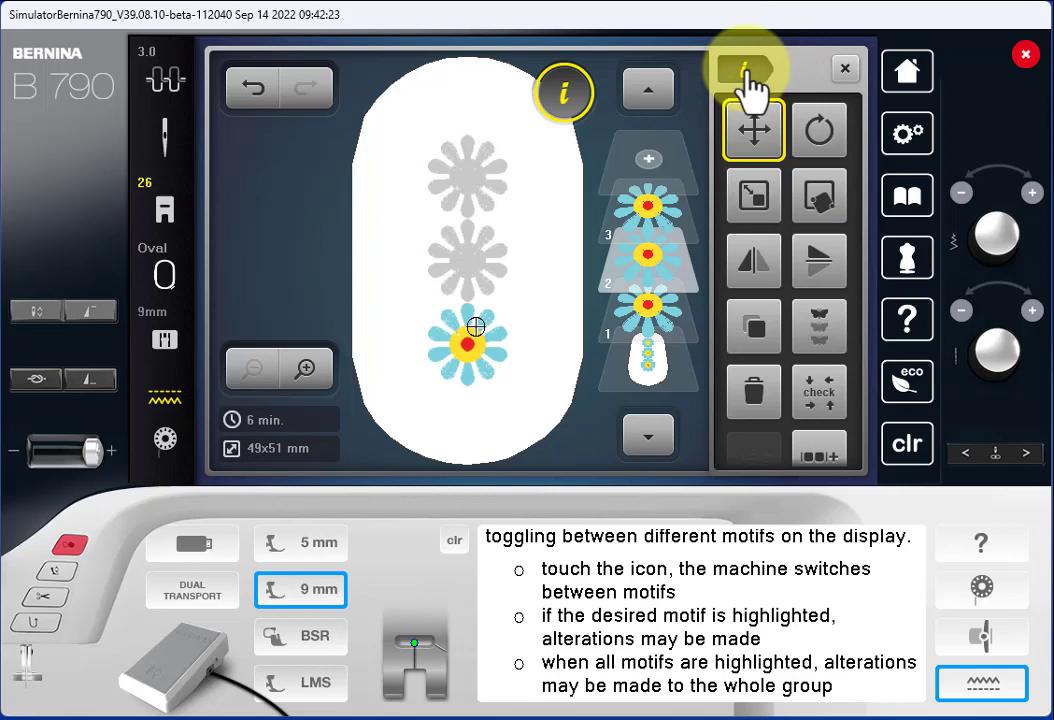
drag(828, 400, 875, 265)
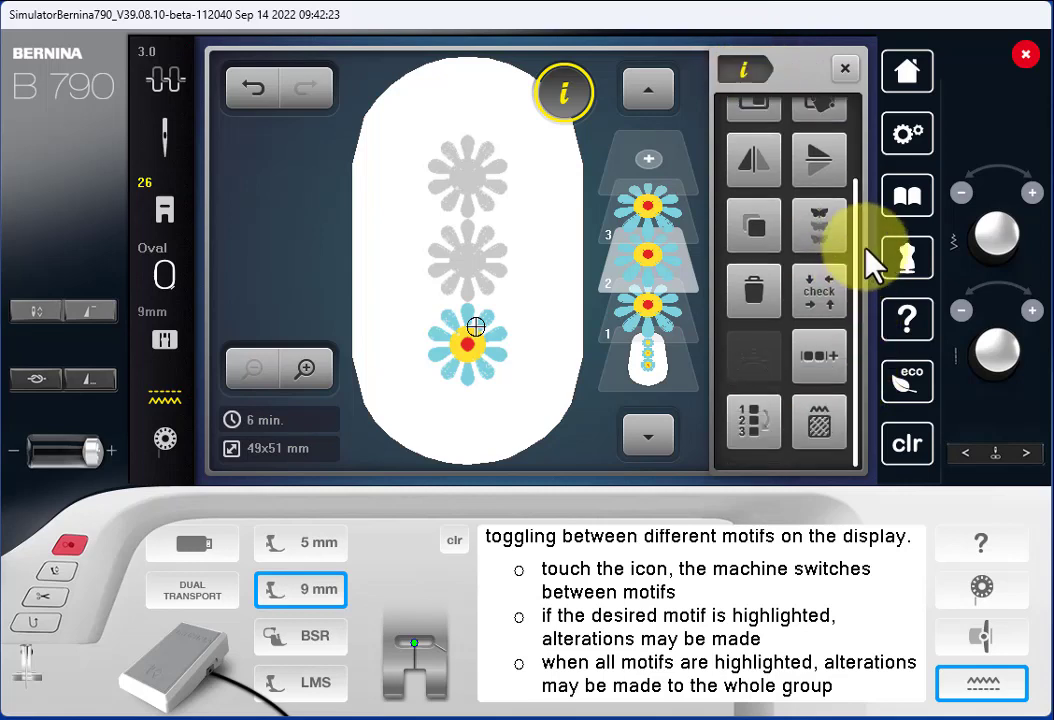
click(824, 386)
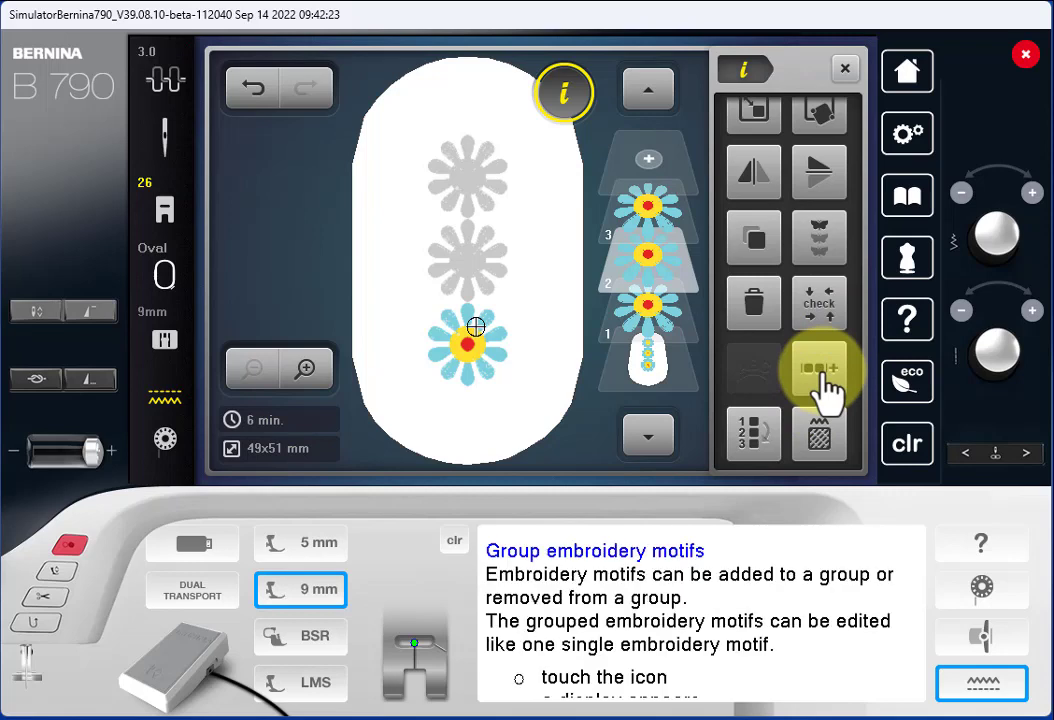
click(820, 380)
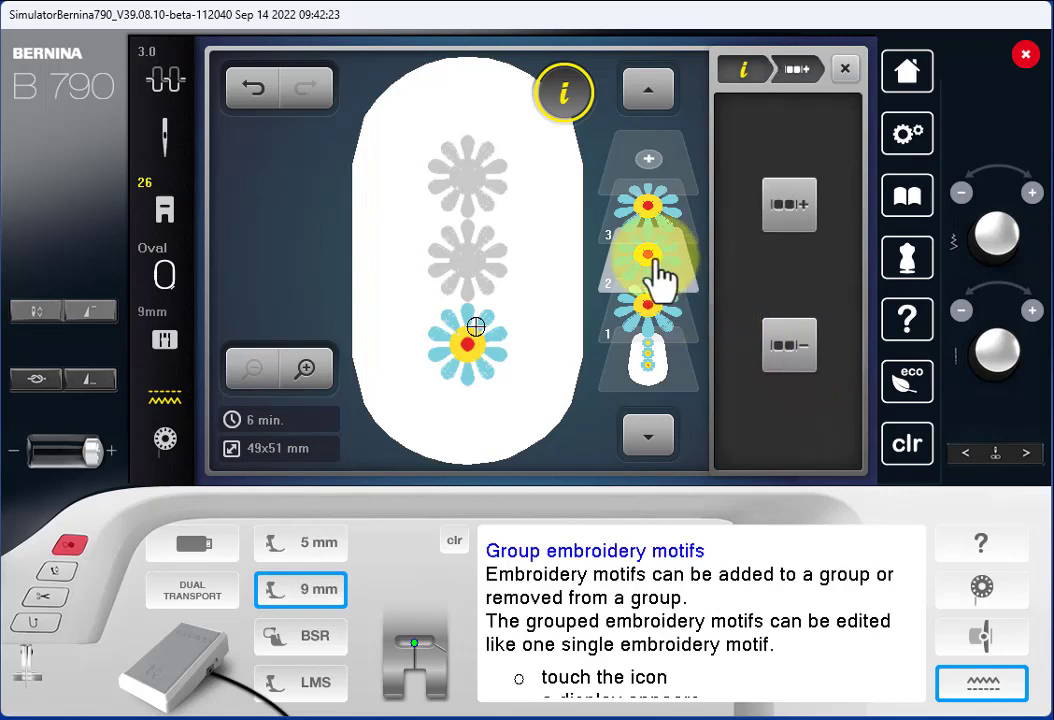
click(800, 212)
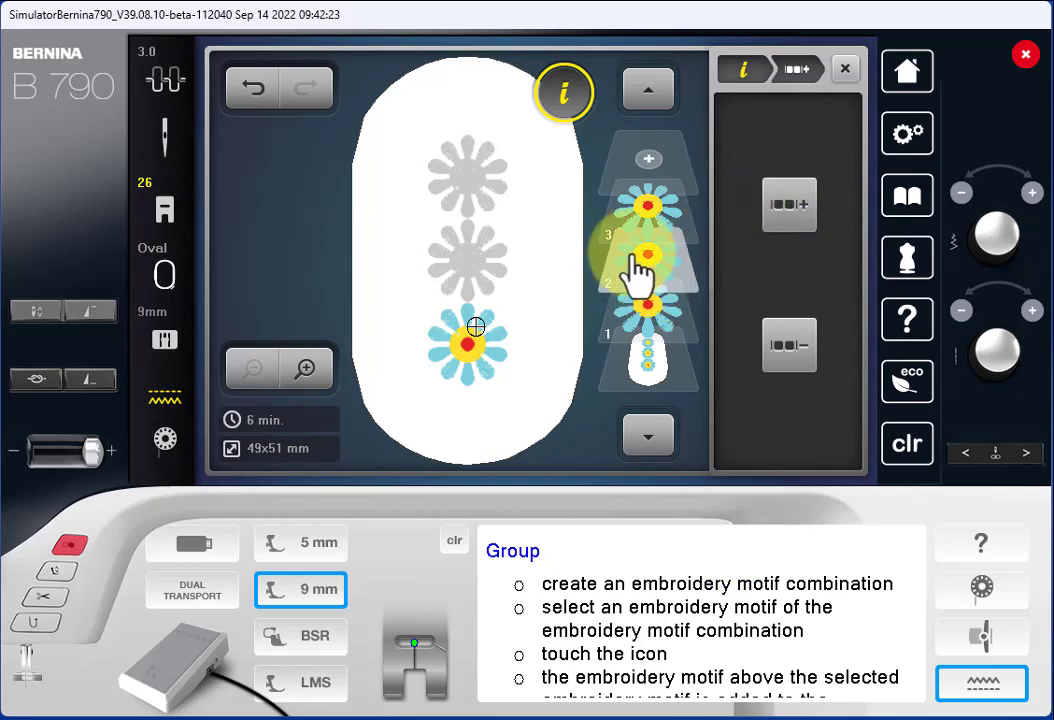
click(699, 197)
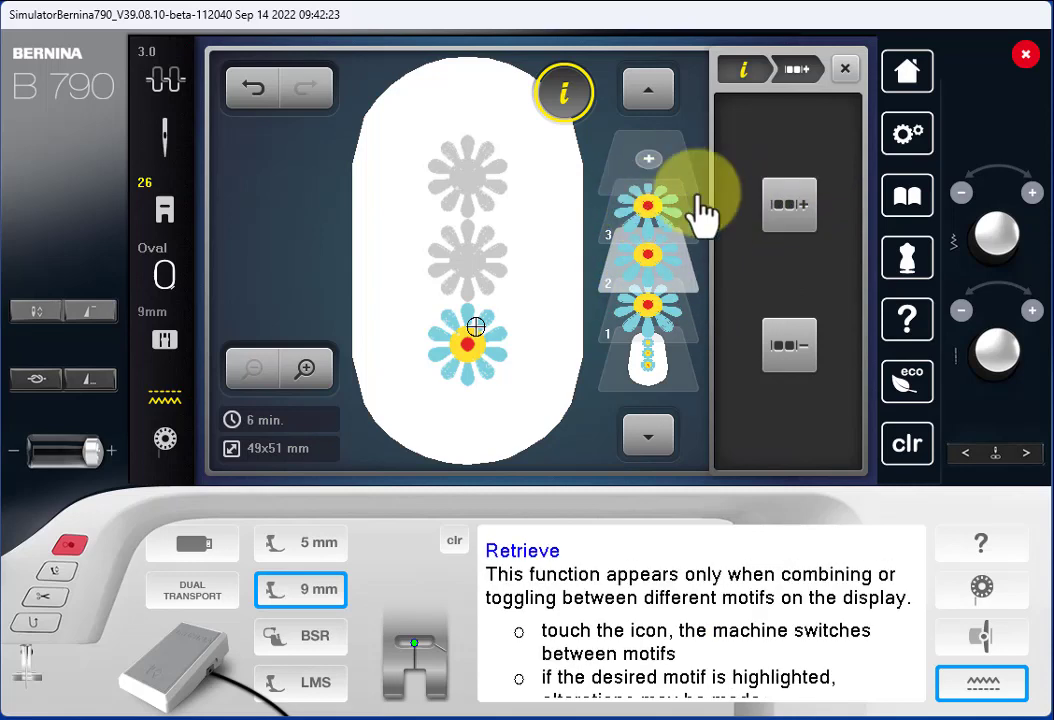
click(797, 212)
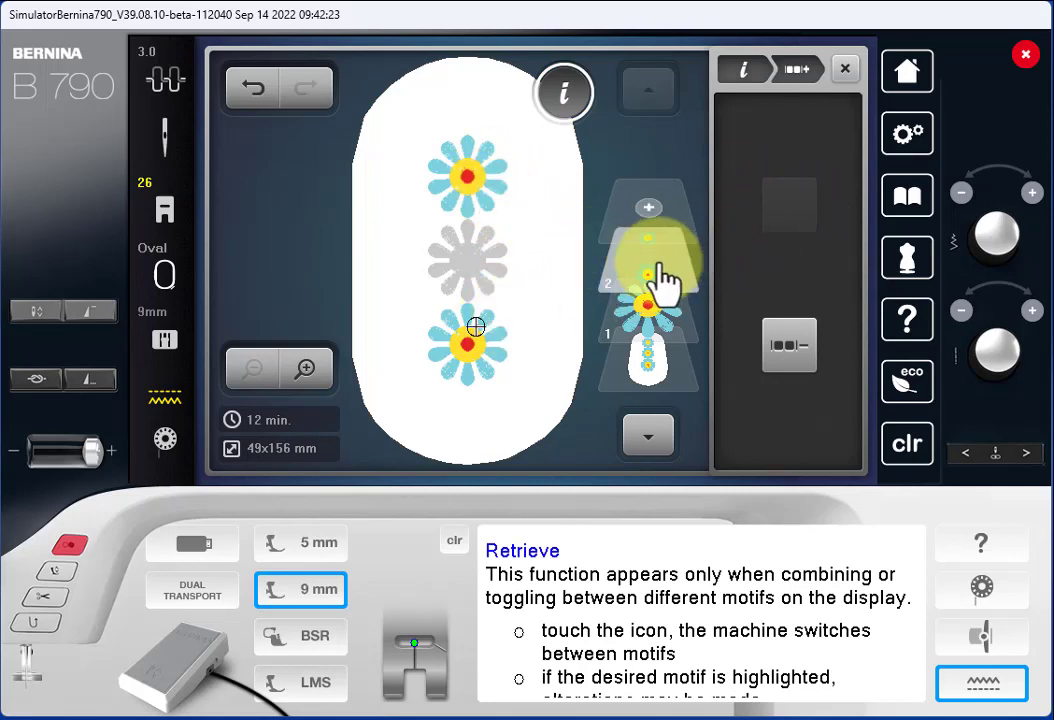
- Move the grouped top and bottom flowers horizontally to X 160, keeping the center flower in place
click(746, 72)
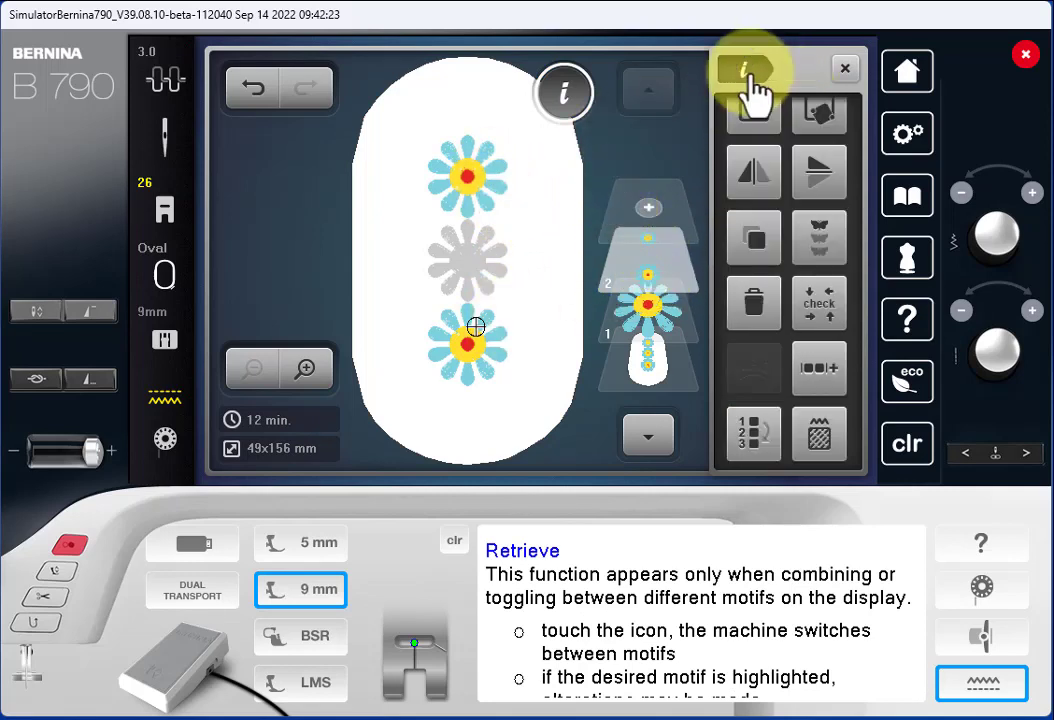
drag(857, 229, 845, 408)
click(757, 148)
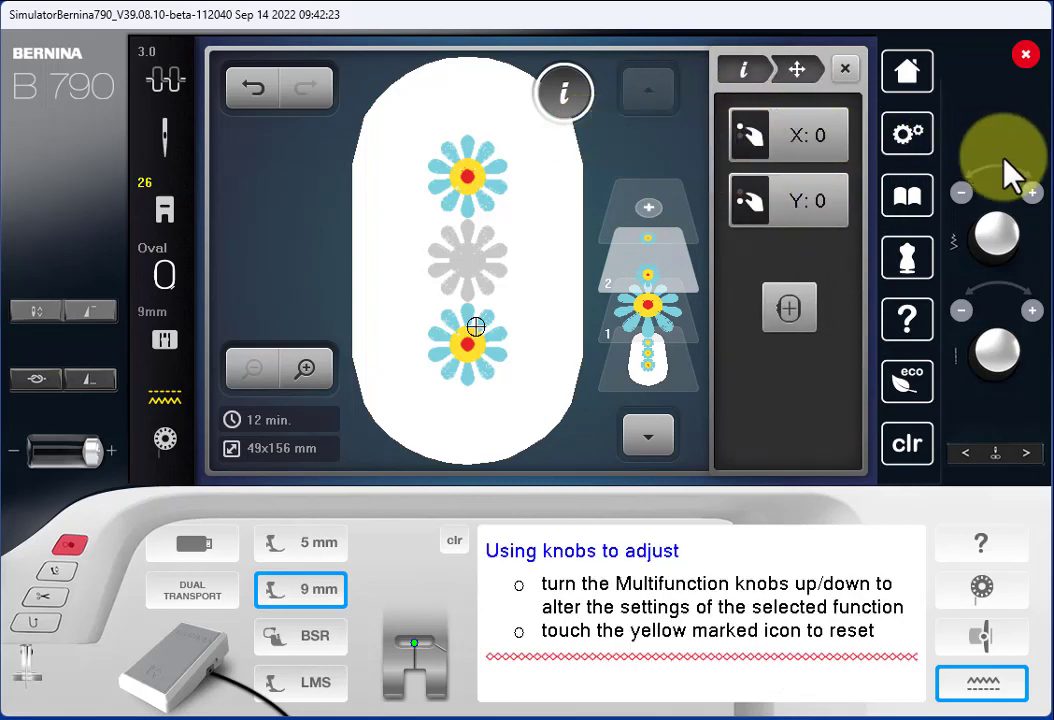
click(1033, 194)
click(1033, 194)
click(1033, 194)
click(1033, 194)
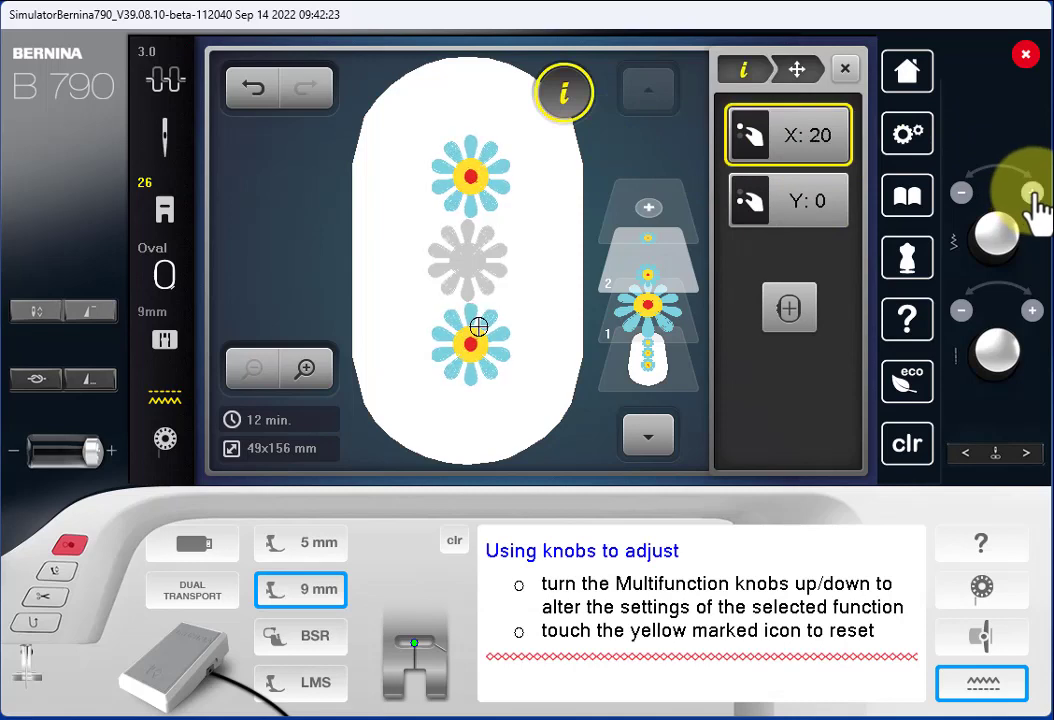
click(1033, 194)
click(1033, 194)
click(1033, 194)
click(1033, 194)
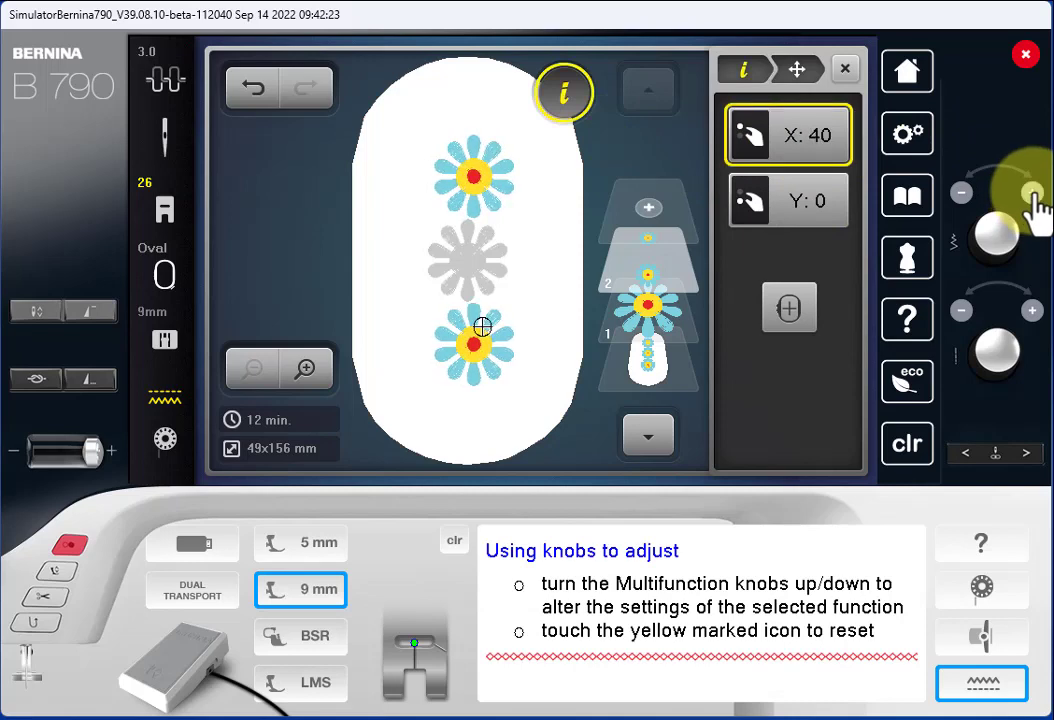
click(1033, 194)
click(1033, 194)
click(1033, 194)
click(1033, 194)
click(1033, 194)
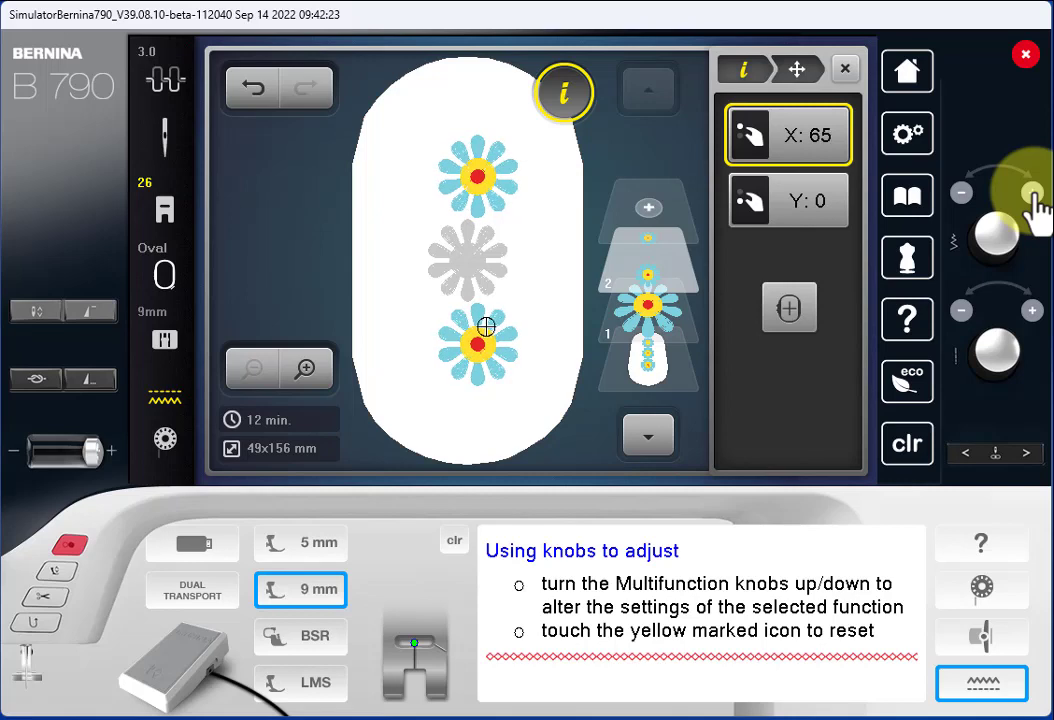
click(1033, 194)
click(1033, 194)
click(1033, 194)
click(1033, 194)
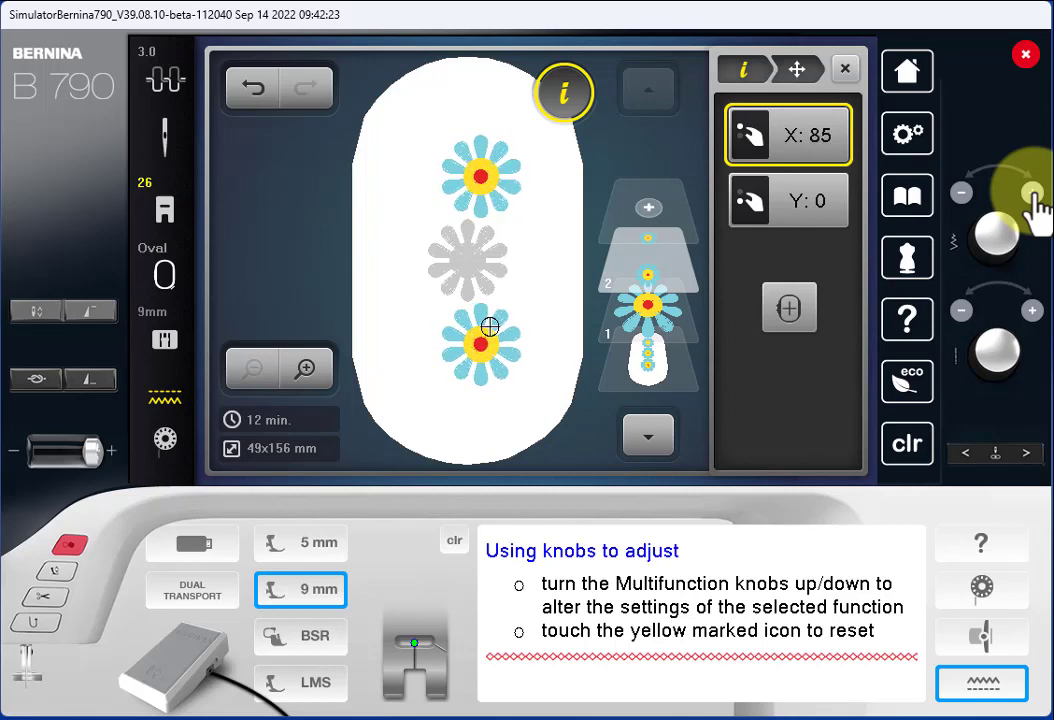
click(1033, 194)
click(1033, 194)
click(1033, 194)
click(1033, 194)
click(1033, 194)
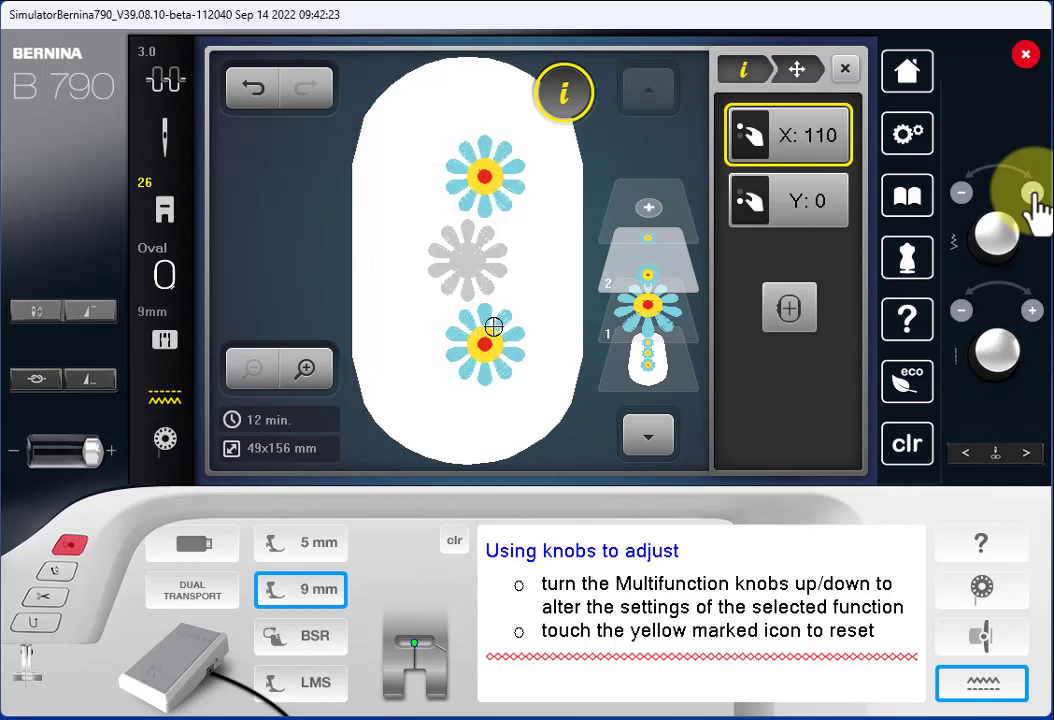
click(1033, 194)
click(1033, 194)
click(1033, 194)
click(1033, 194)
click(1033, 194)
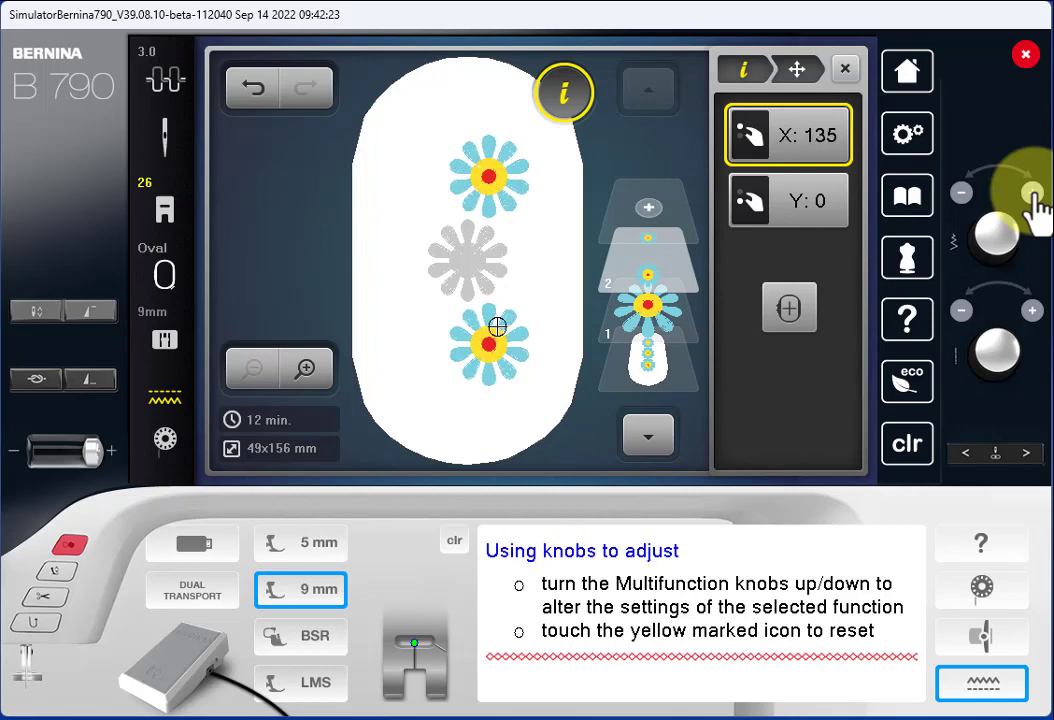
click(1033, 194)
click(1033, 194)
click(1033, 194)
click(1033, 194)
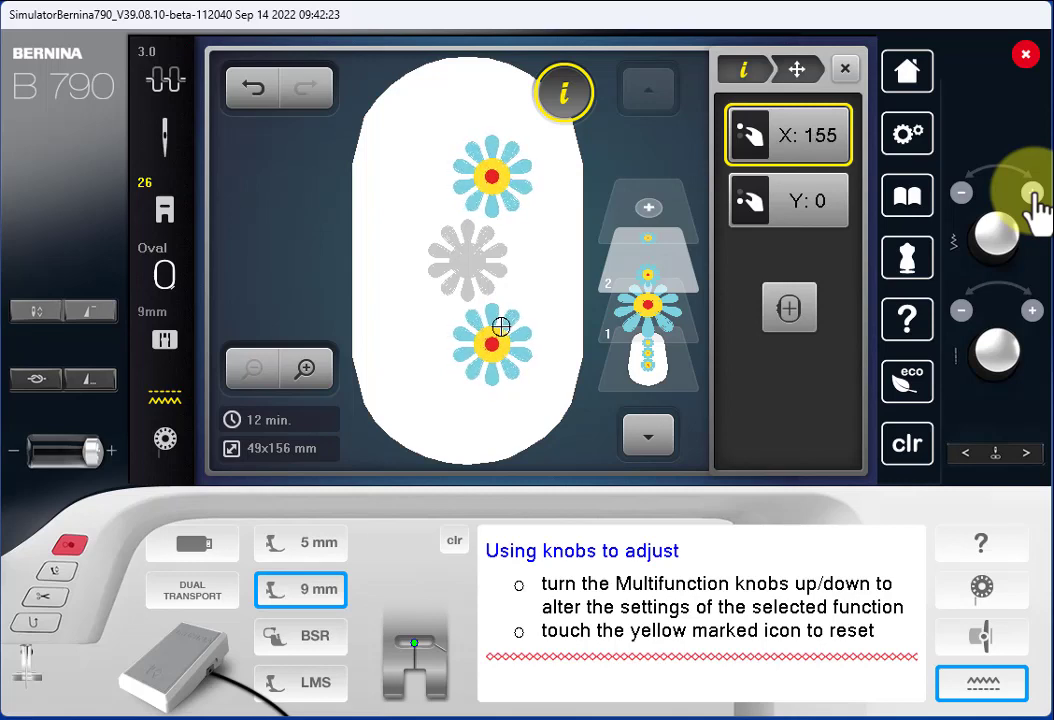
click(1033, 194)
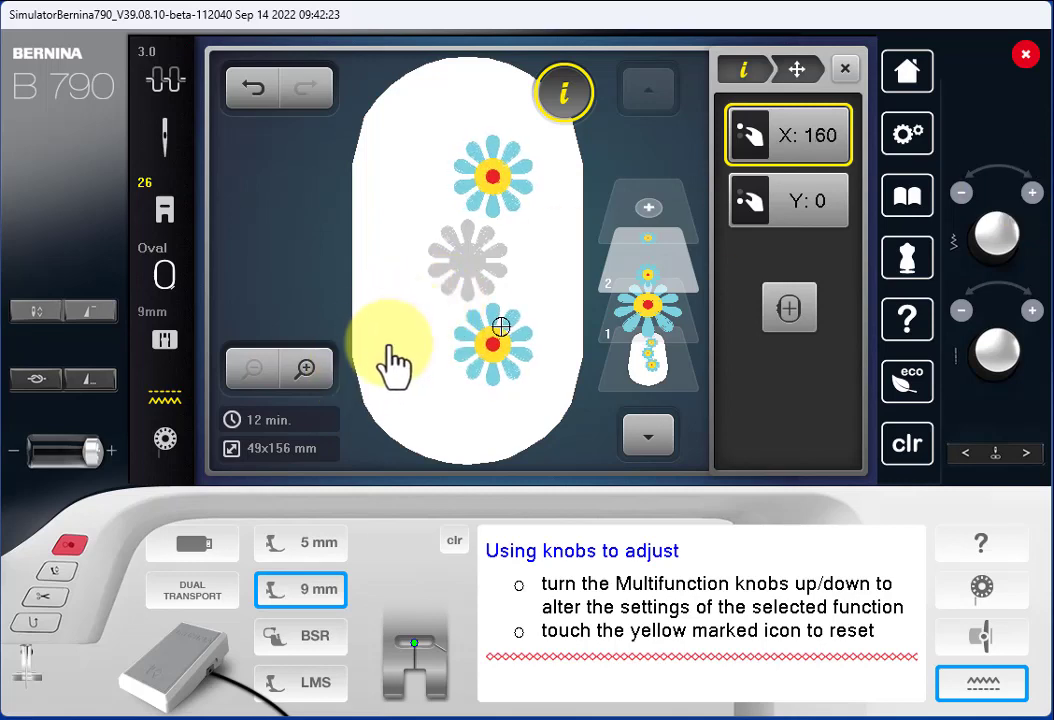